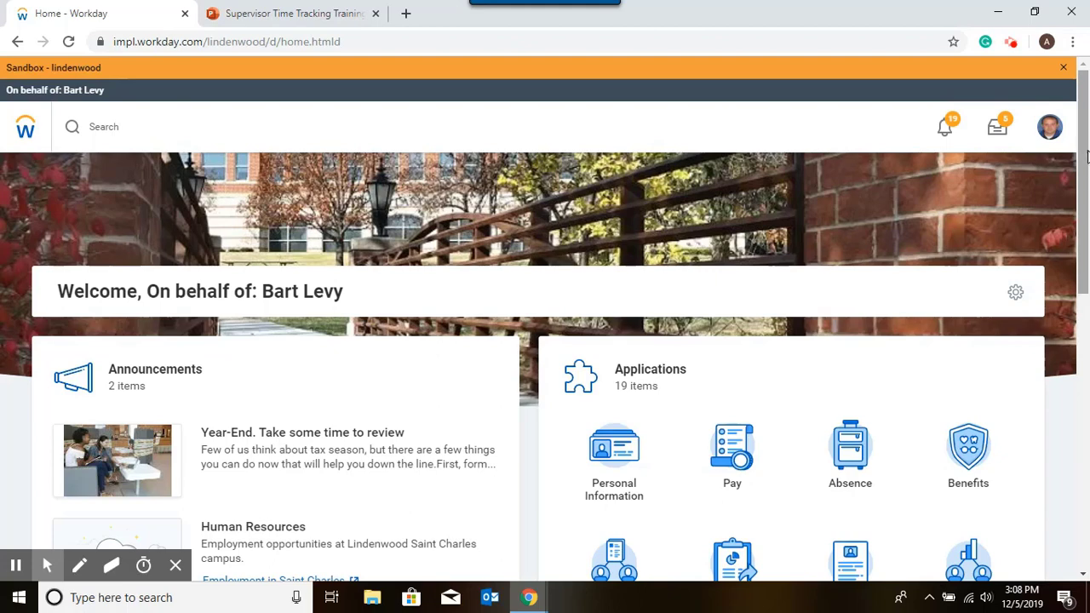
View the Info - Timecard Cut Off Dates 2019 document from the Benefits and Payroll section of Useful Links, and close it.
left_click_drag(1085, 176, 1086, 260)
left_click(731, 351)
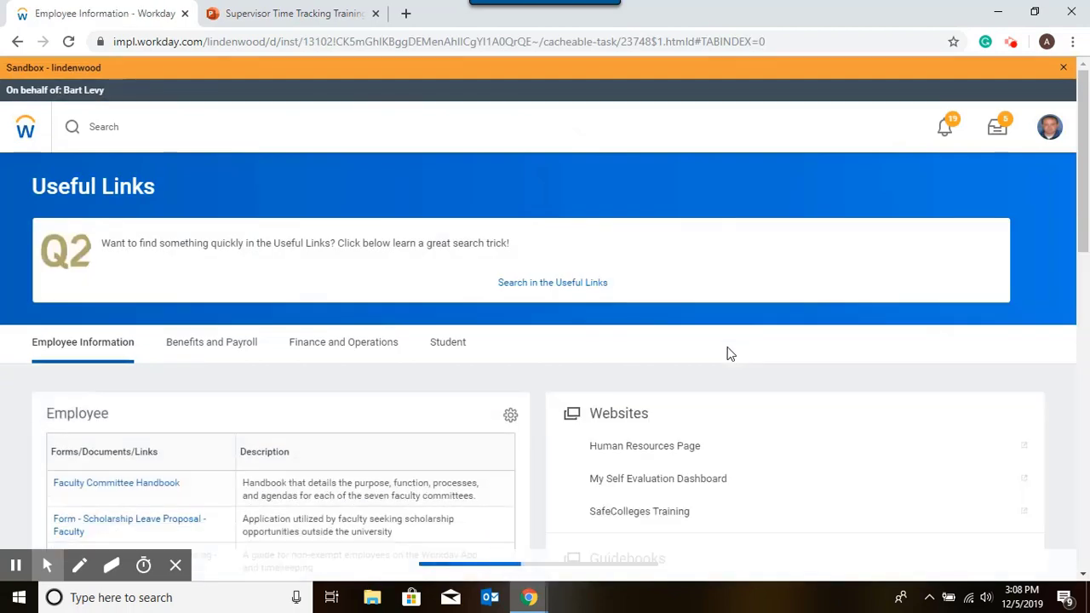
left_click(212, 349)
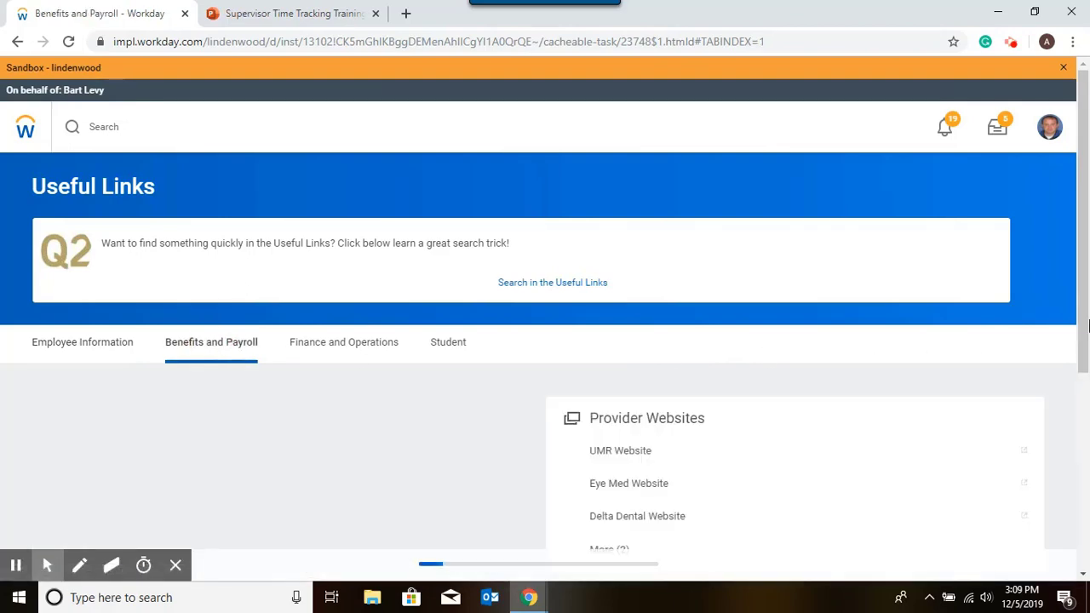
left_click_drag(1086, 311, 1088, 610)
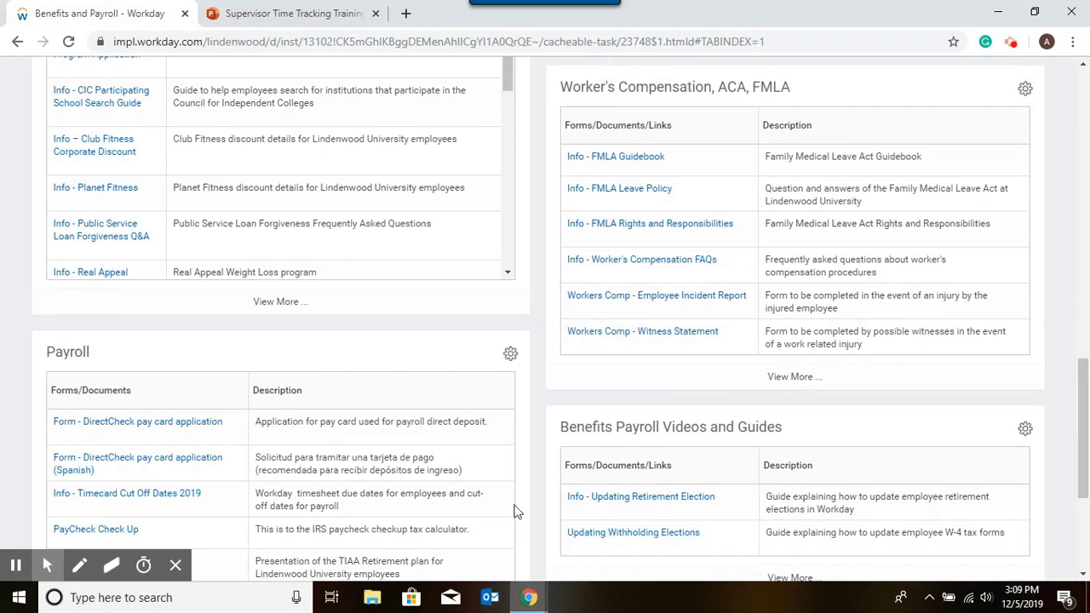
left_click(142, 500)
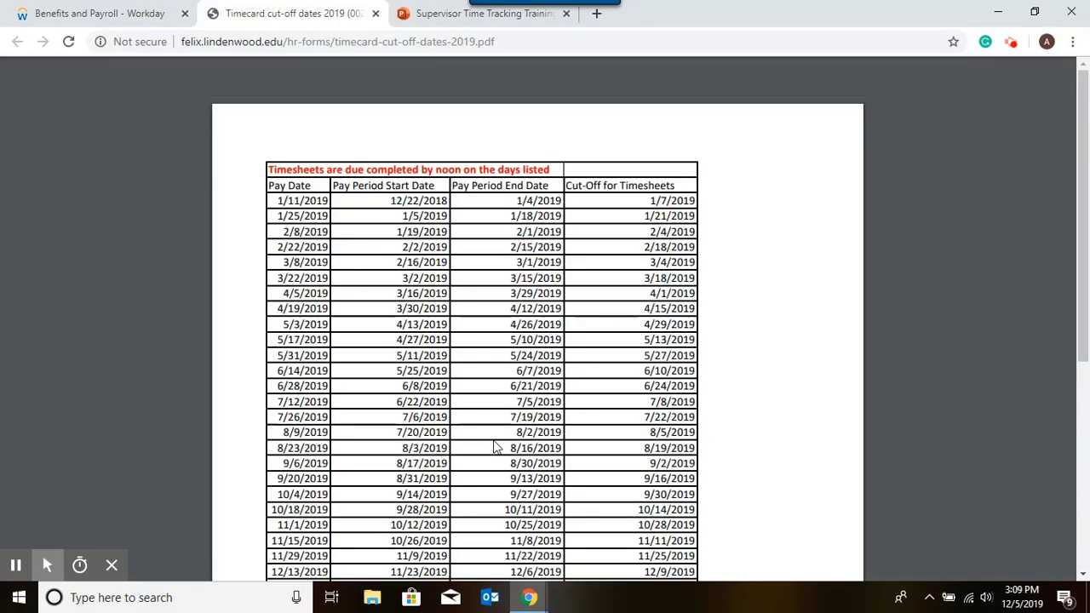
mouse_move(1038, 76)
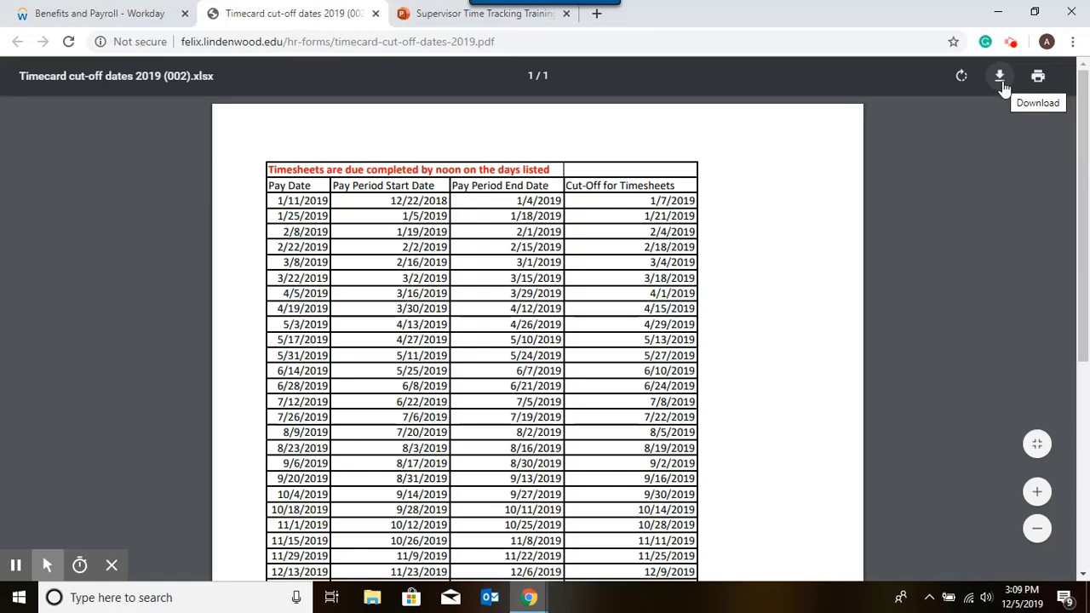
key("ctrl+w")
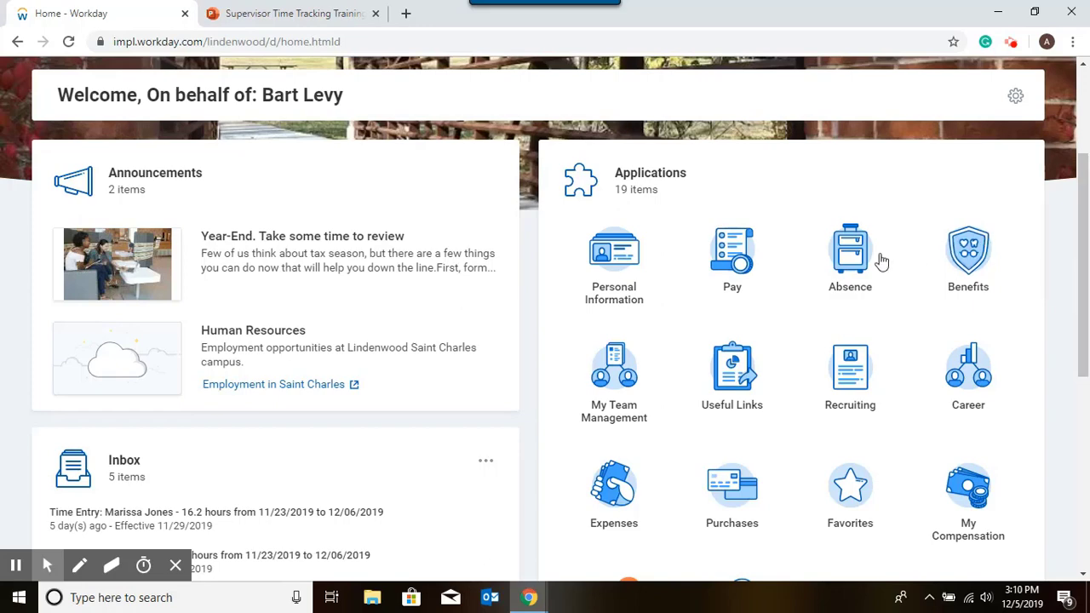
Open the Unmatched Punches report from My Team's Timesheets on the My Team Management dashboard.
left_click(612, 388)
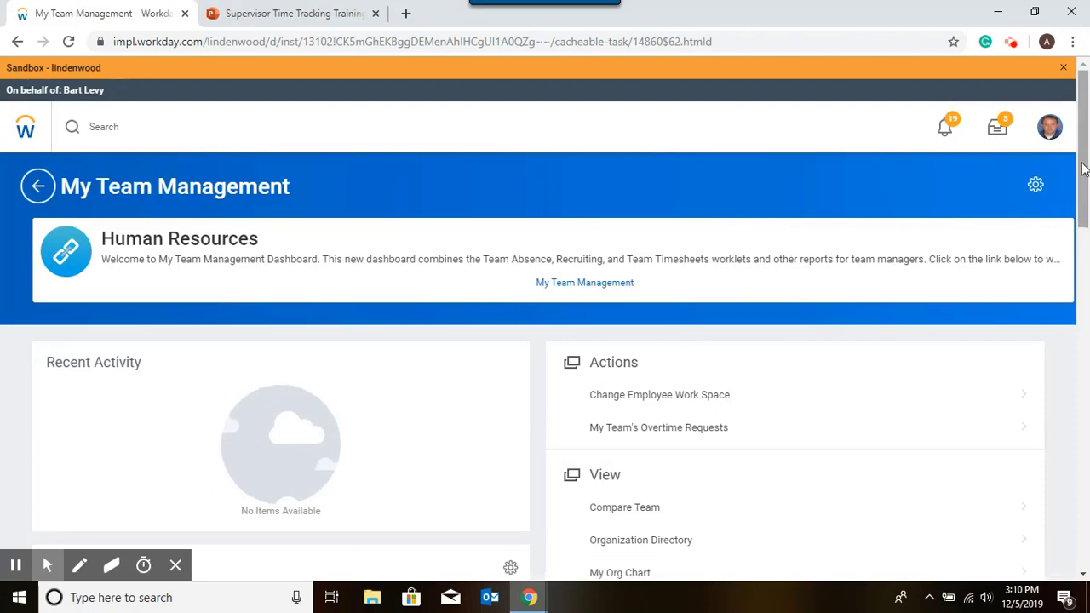
left_click_drag(1081, 169, 1077, 297)
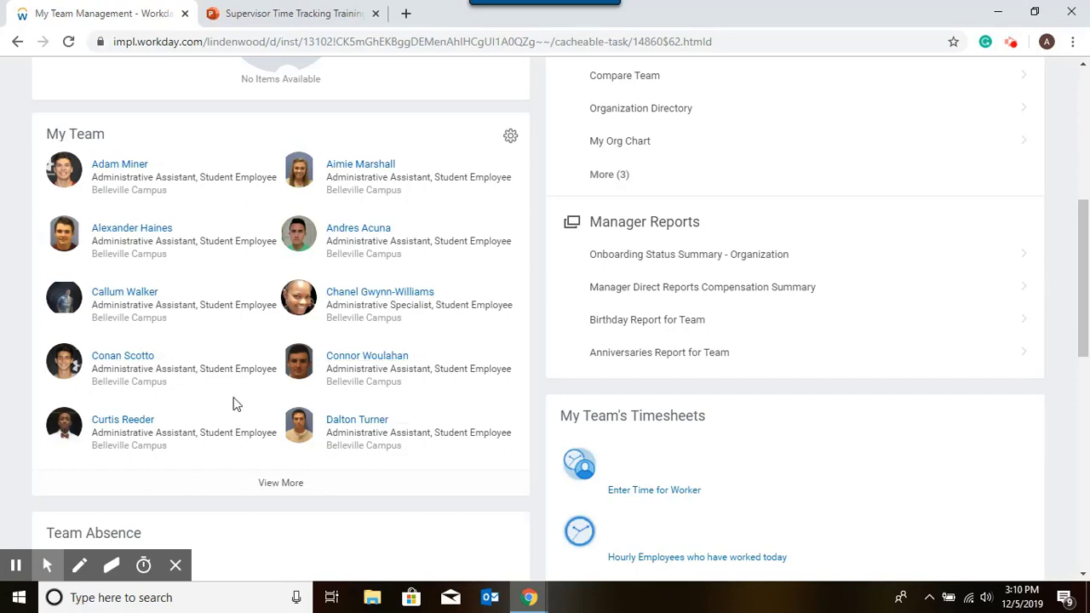
scroll(502, 428, "down", 1)
scroll(537, 415, "down", 4)
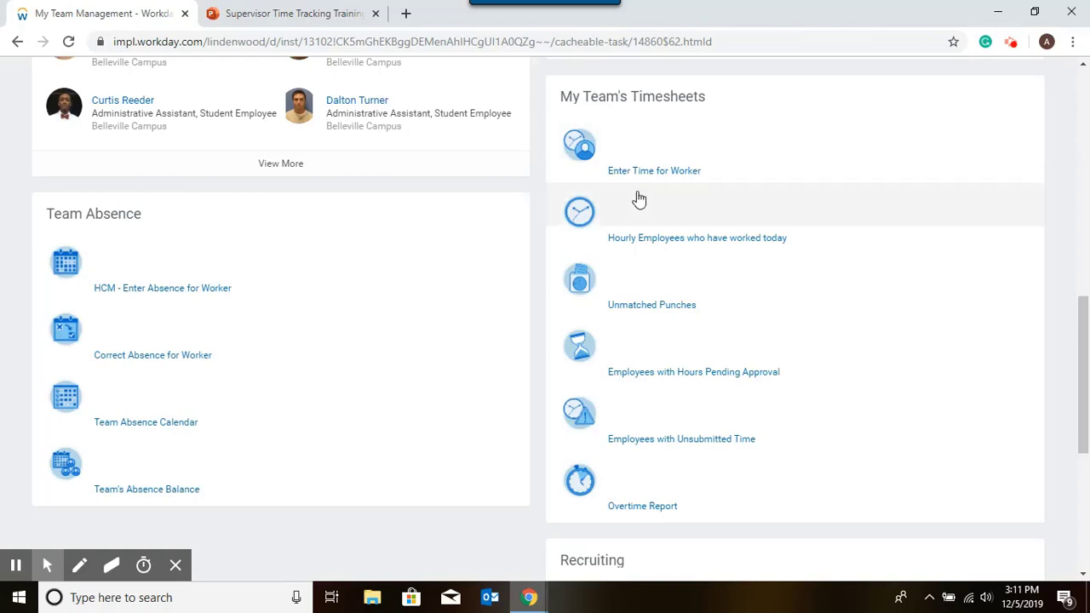
left_click(672, 310)
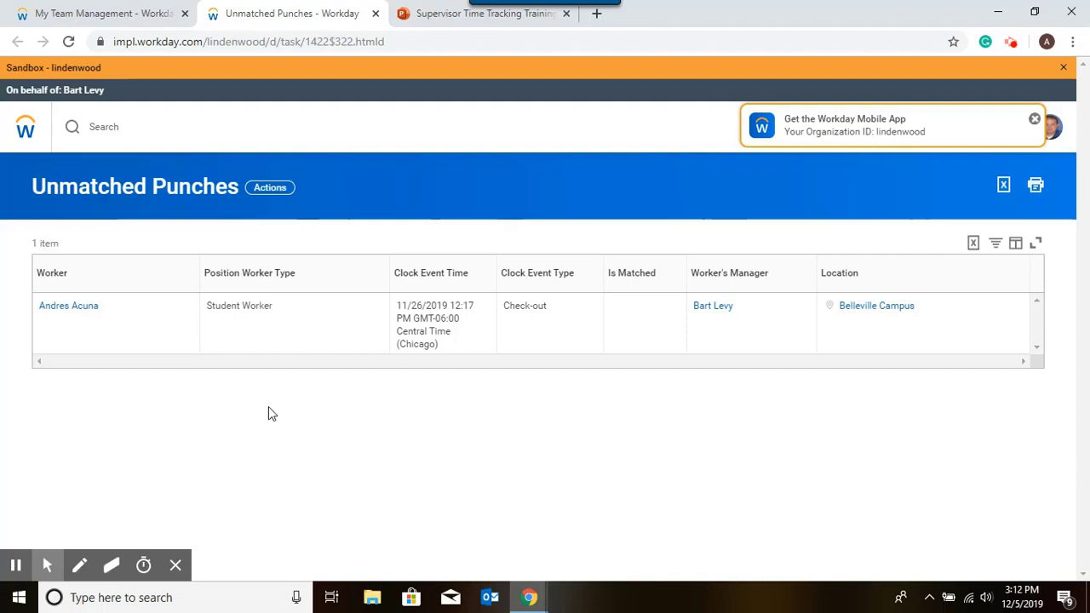
Open time entry for the worker listed with an unmatched check-out, using that worker's Time and Leave actions.
mouse_move(107, 315)
left_click(111, 312)
scroll(153, 346, "down", 5)
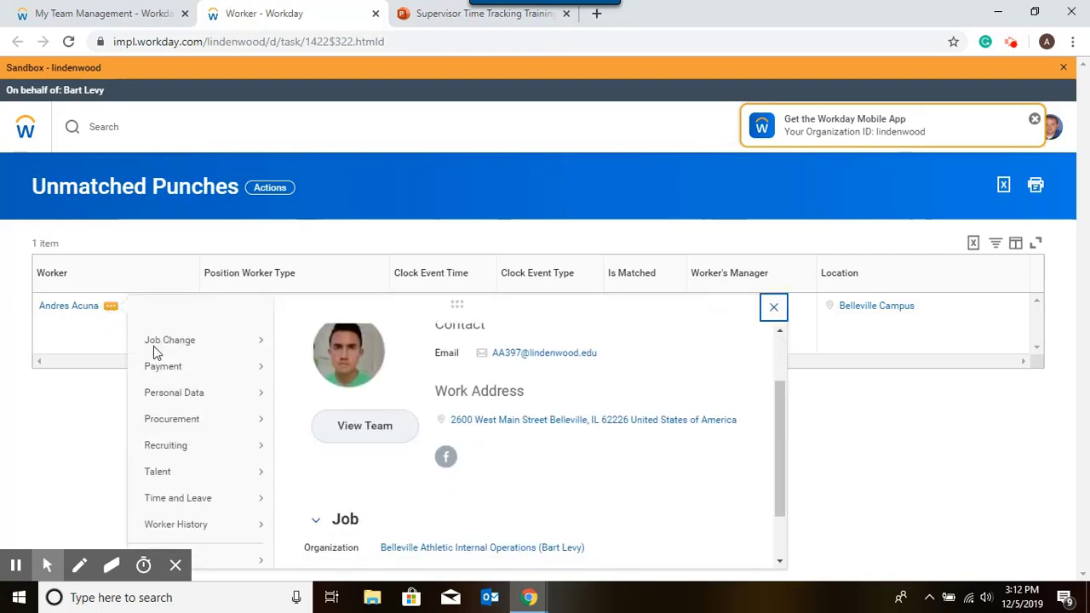
mouse_move(175, 434)
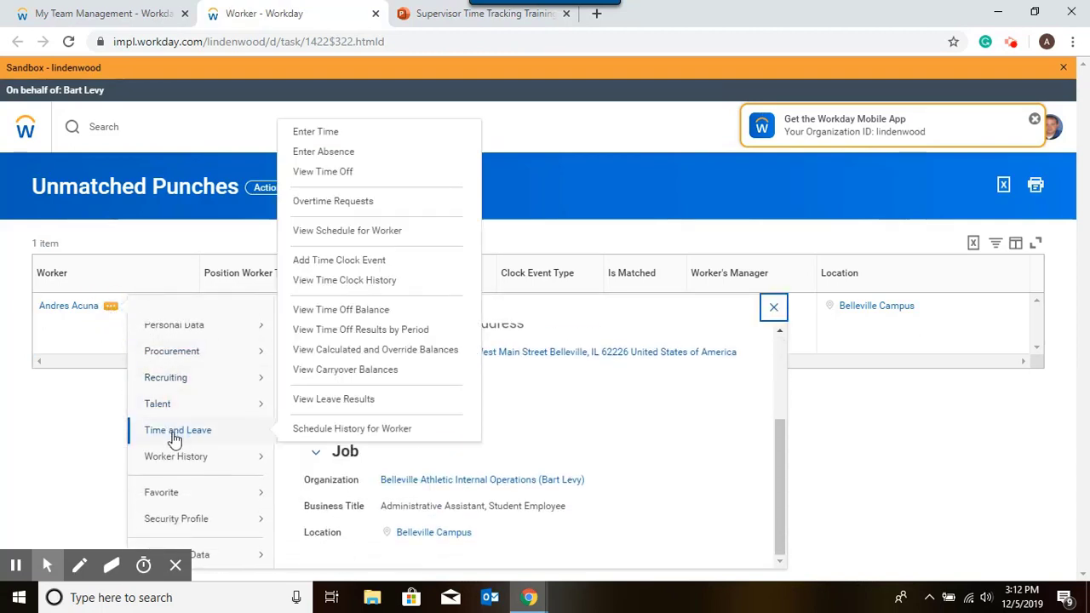
left_click(174, 438)
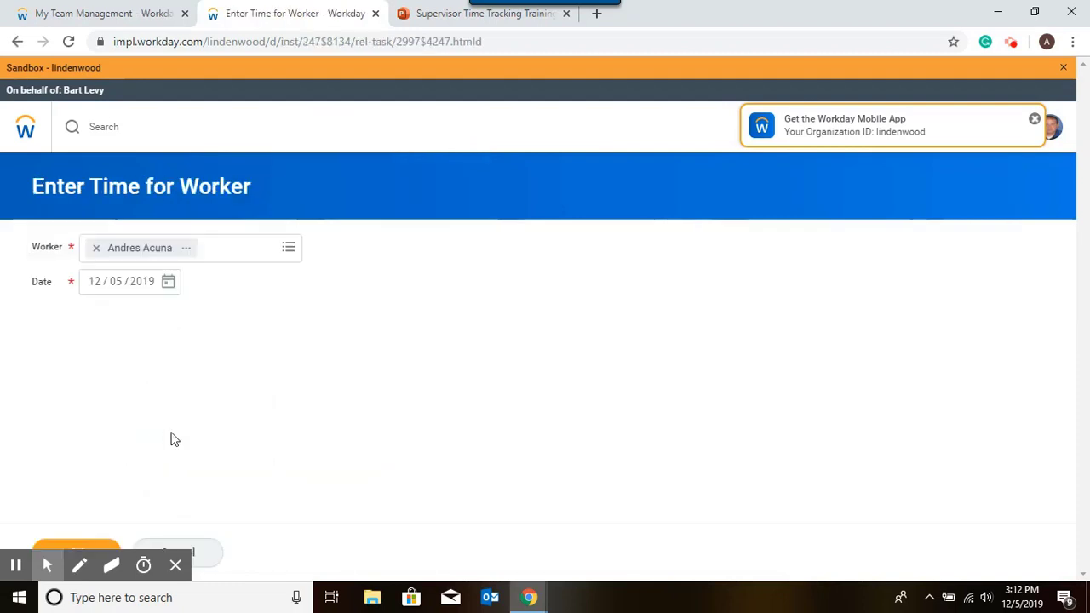
Set the time entry date to 11/26/2019 and open the worker's calendar for that week.
left_click(94, 288)
type("11 / 2")
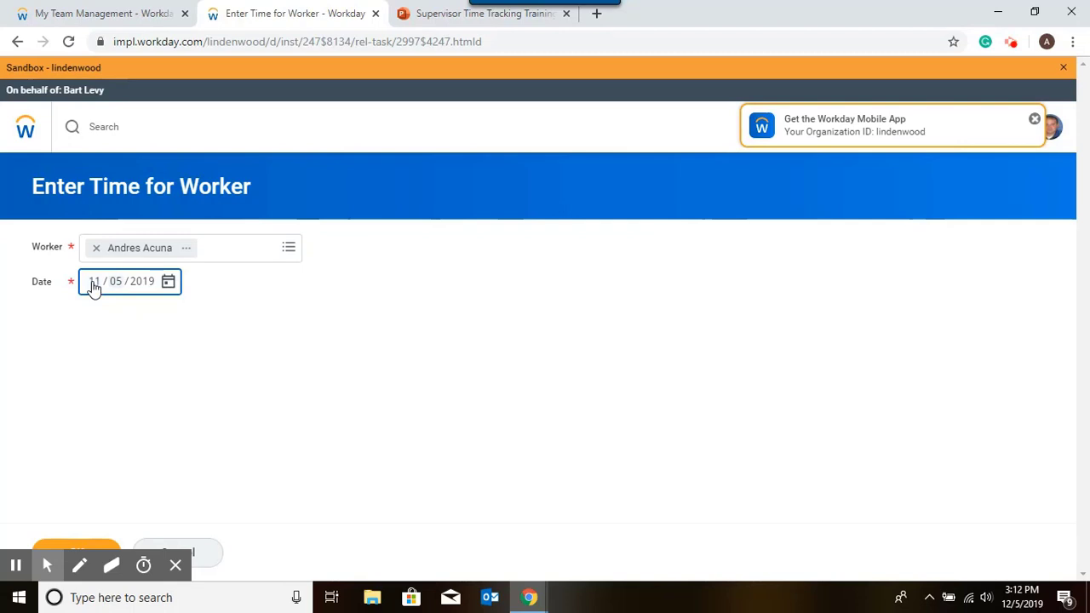
type("6 / 2019")
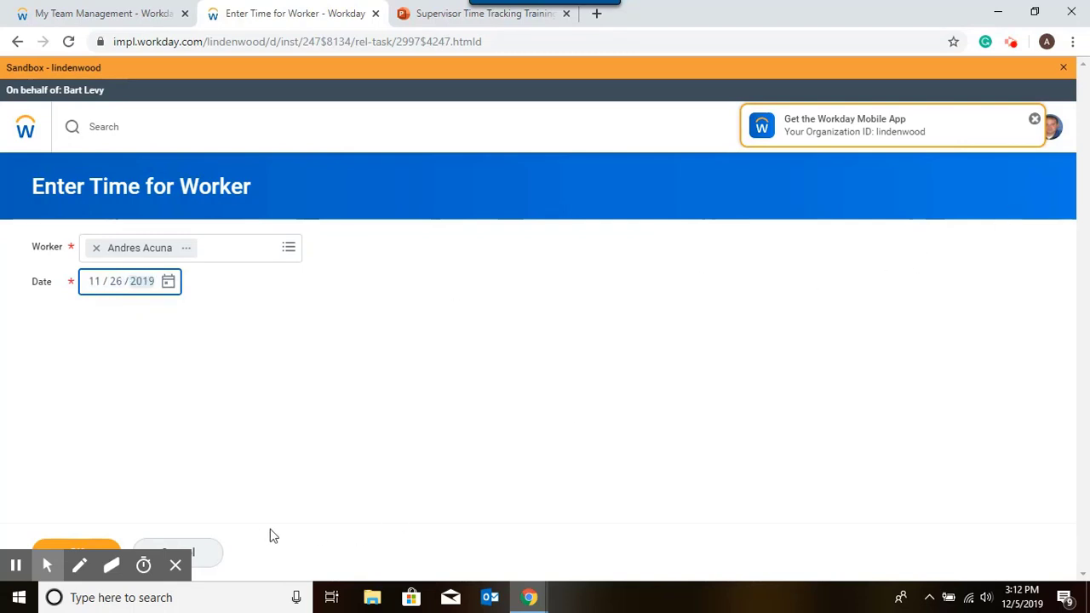
left_click(85, 548)
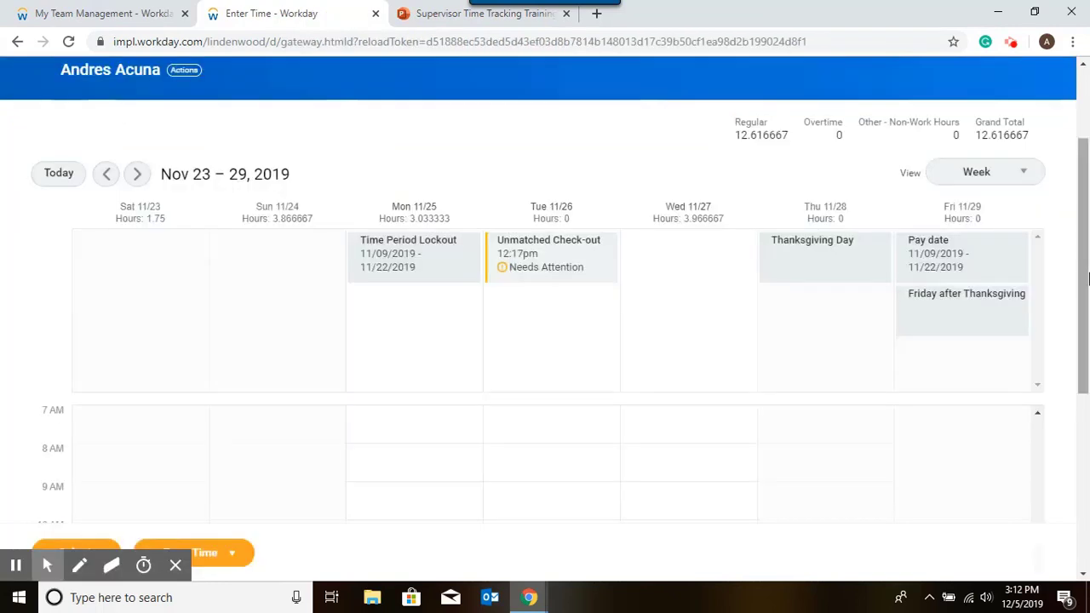
Open the unmatched check-out on Tue 11/26 for correction and set its In time to 09:00 AM.
left_click(542, 266)
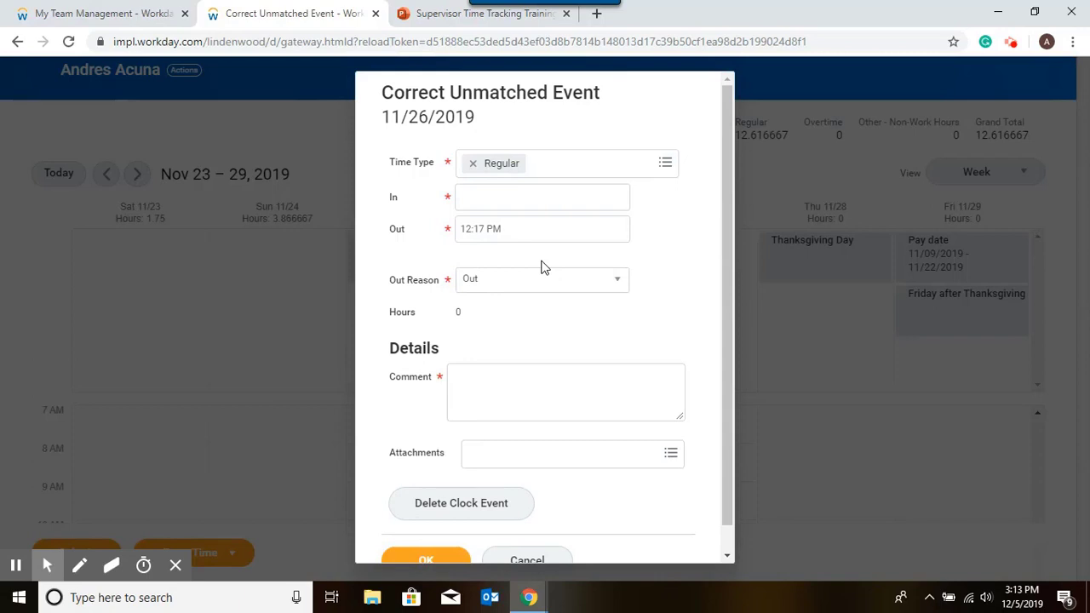
left_click(499, 198)
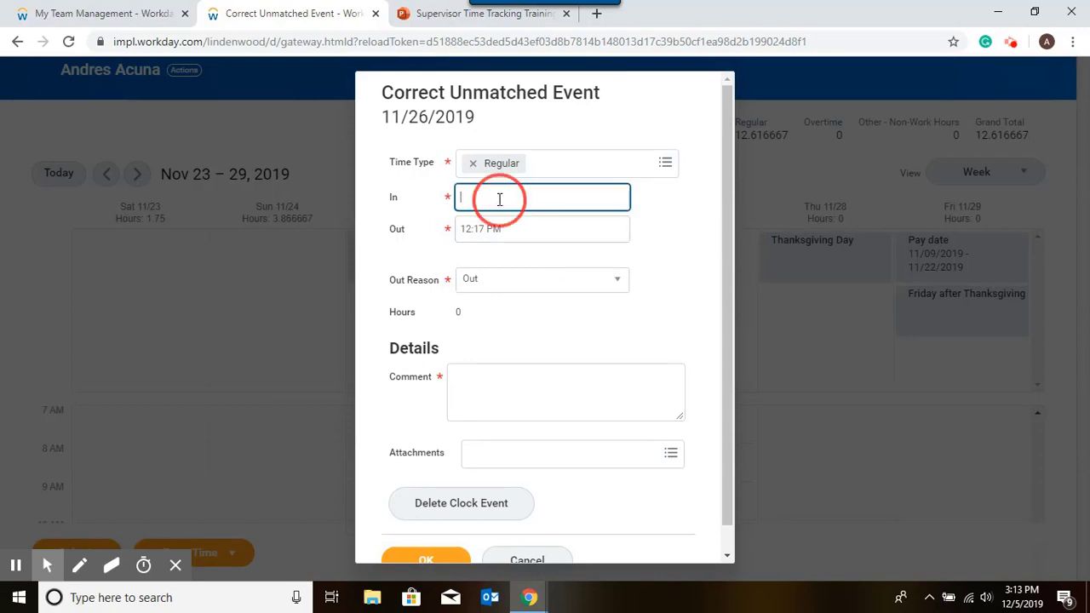
type("9:00AM")
Enter a comment giving the worker's first name and "forgot to clock in", and save the corrected event.
left_click(507, 382)
type("Adnres")
key("BackSpace")
key("BackSpace")
key("BackSpace")
key("BackSpace")
key("BackSpace")
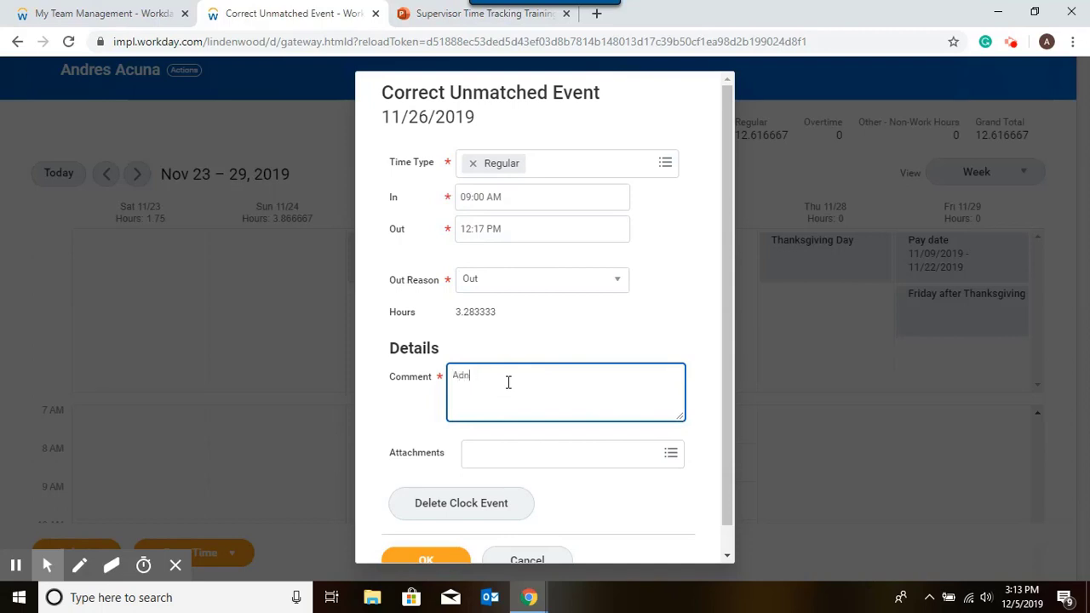
type("ndres forgot to clock in")
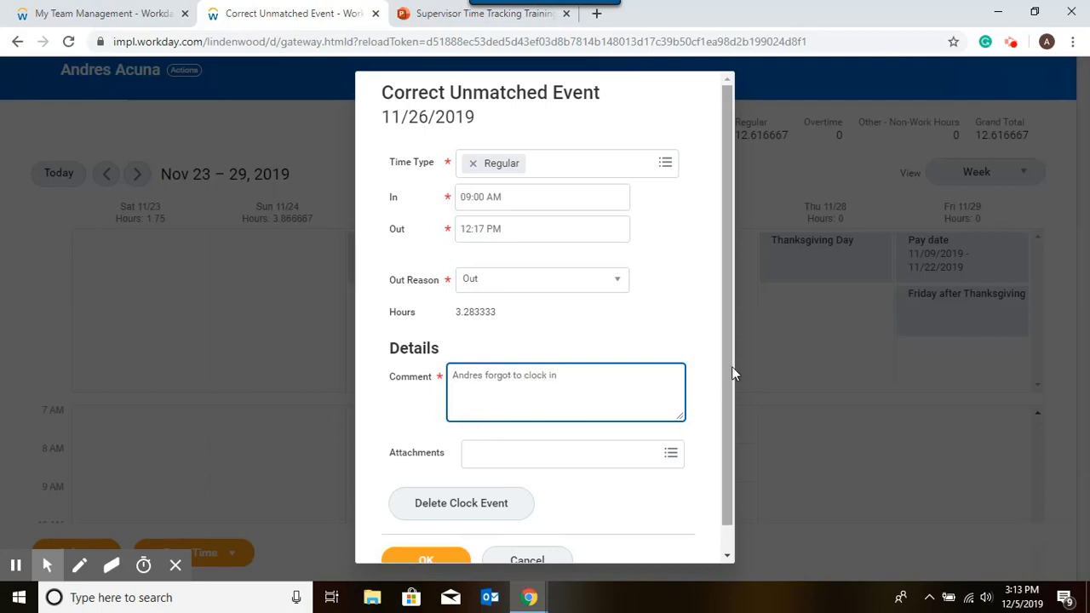
scroll(730, 365, "down", 1)
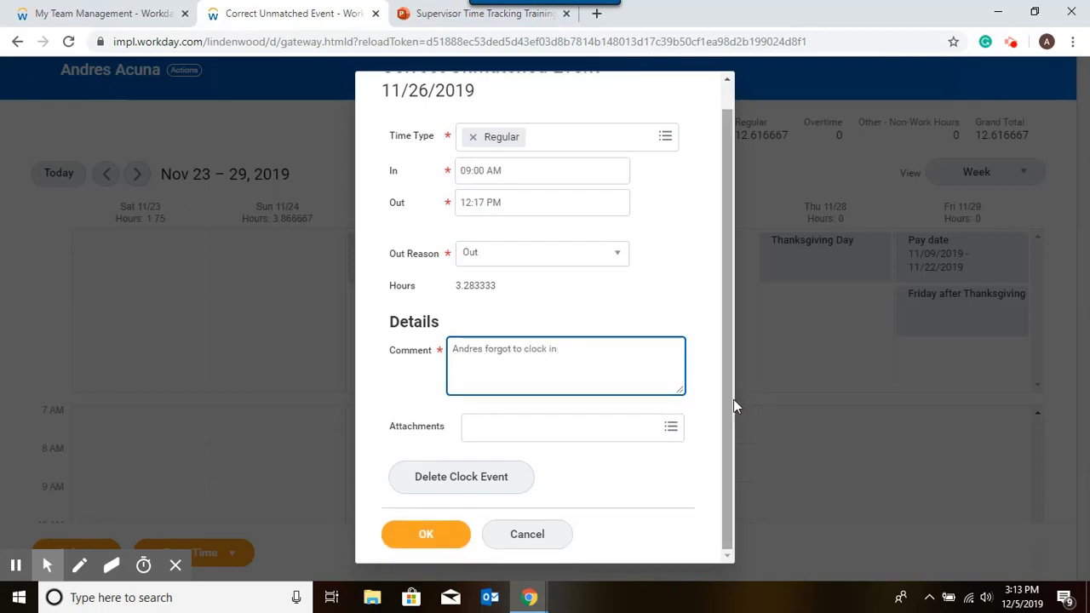
left_click(430, 536)
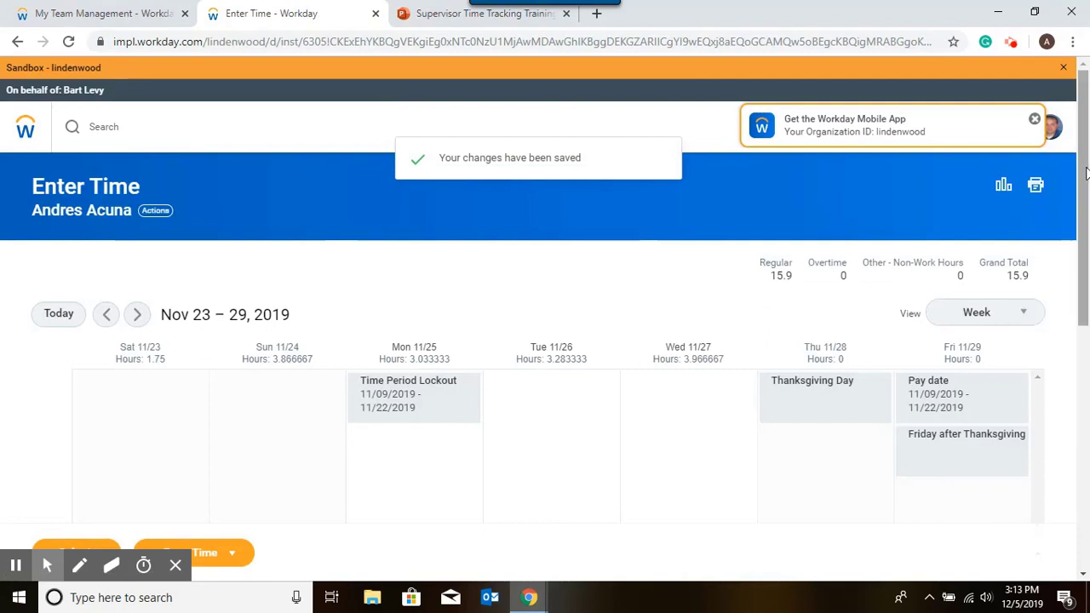
Review the worker's time blocks for Nov 23 – 29, including the corrected Tuesday block and the adjacent afternoon blocks on Wednesday 11/27.
left_click_drag(1086, 175, 1087, 286)
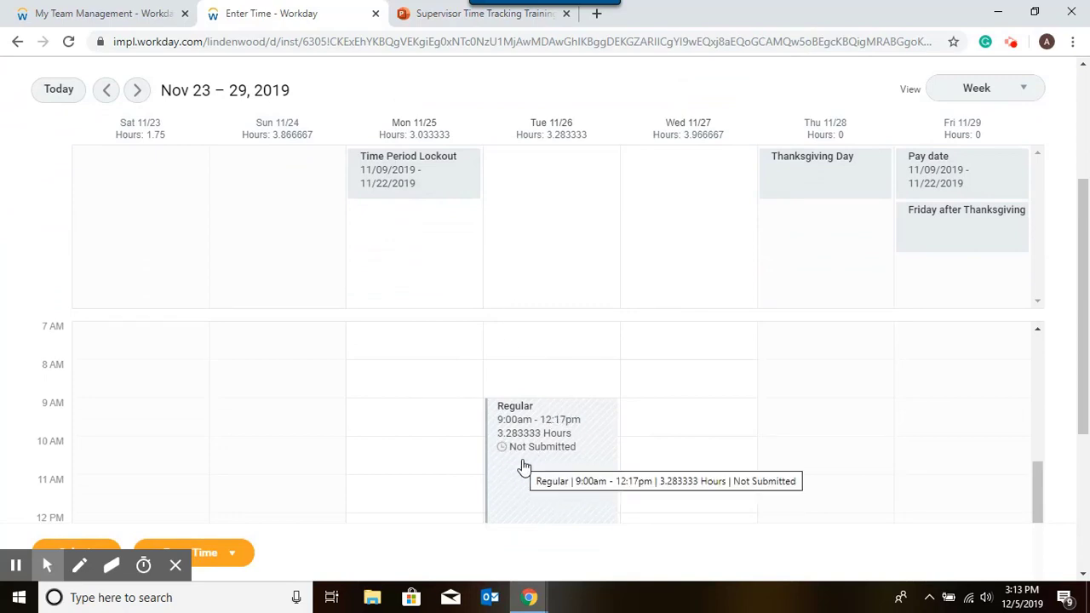
left_click(1084, 344)
left_click_drag(1084, 344, 1035, 443)
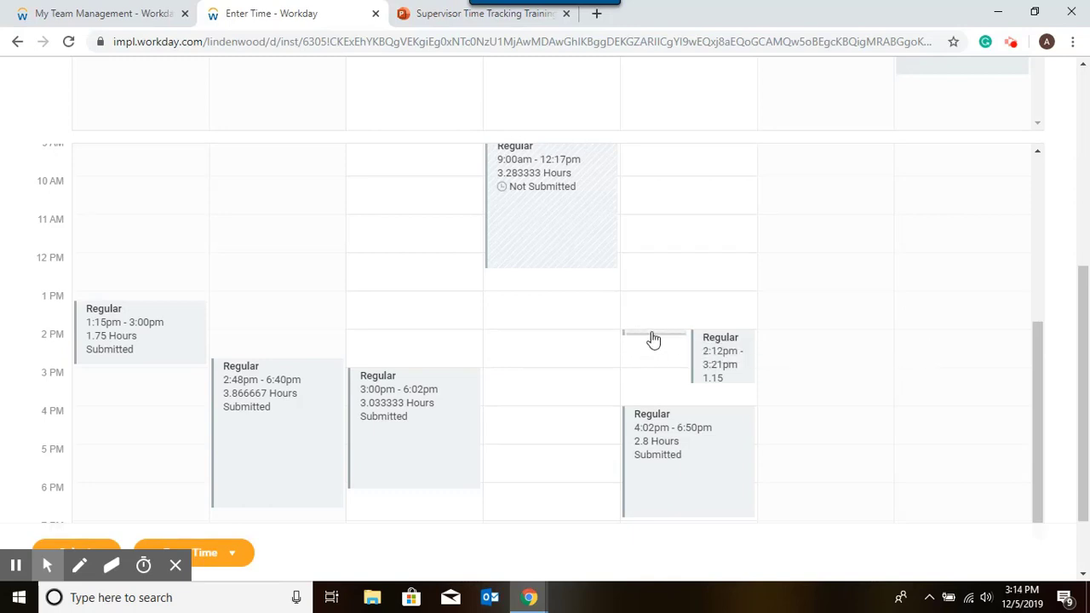
mouse_move(644, 340)
mouse_move(711, 362)
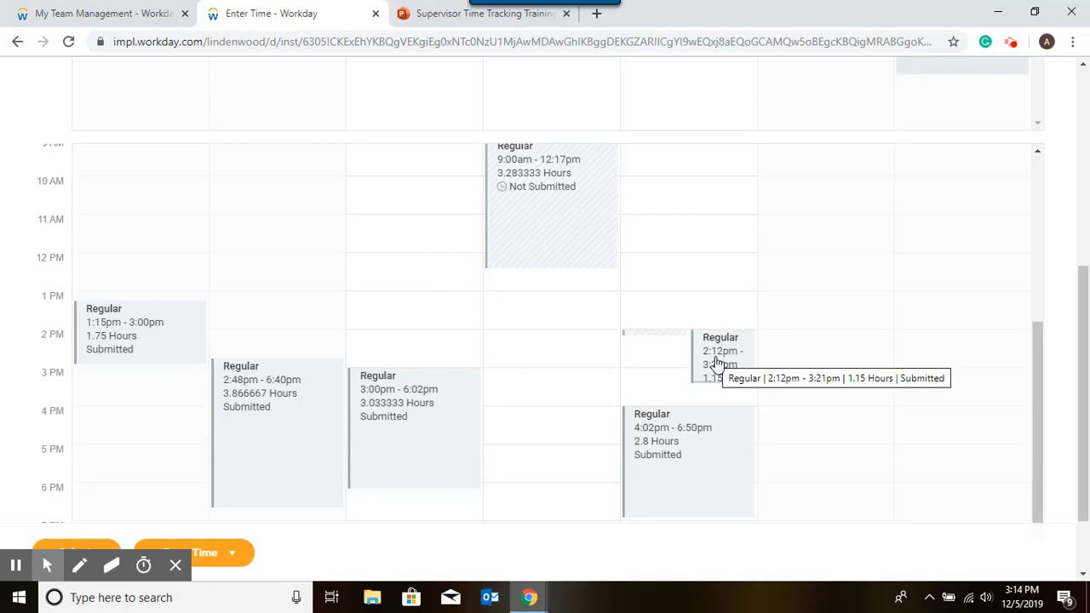
Delete the 02:11 PM to 02:12 PM time block on 11/27/2019, commenting the worker's first name and "clocking in/out multiple times.".
left_click(663, 339)
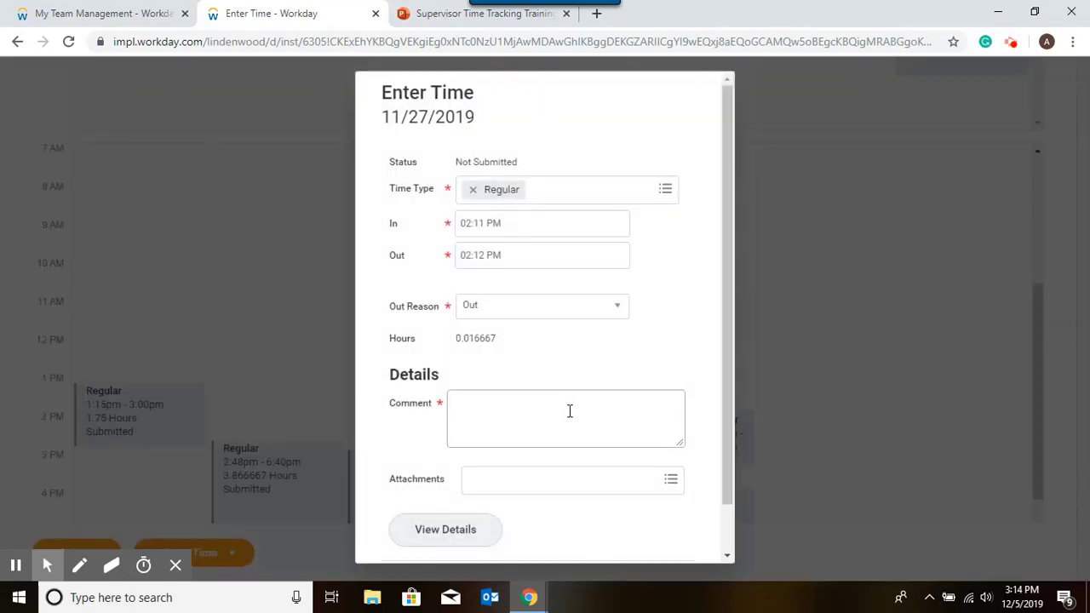
scroll(690, 336, "down", 1)
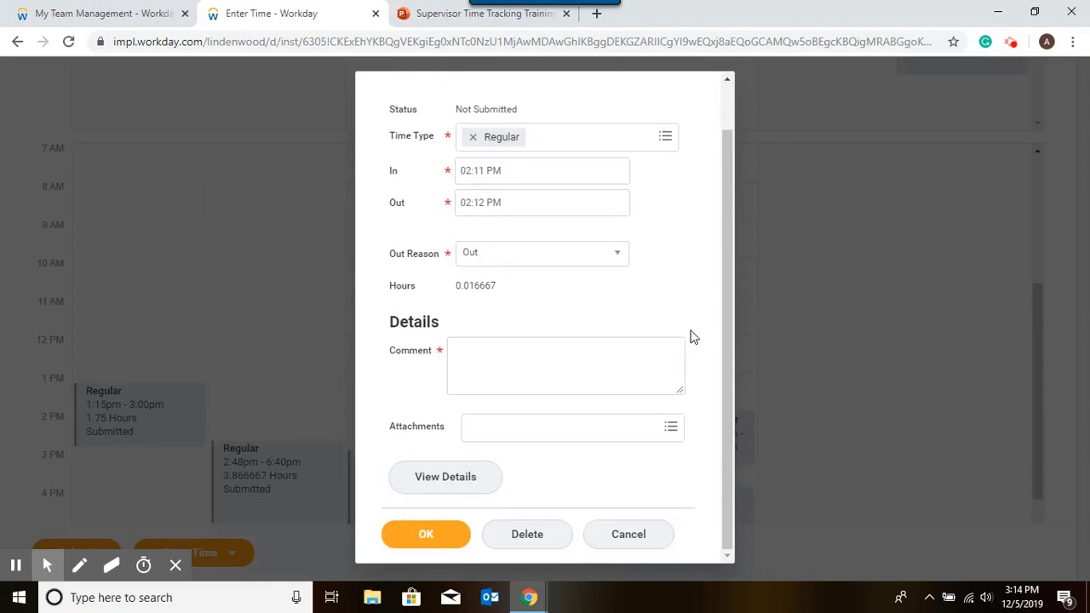
left_click(521, 534)
scroll(720, 258, "down", 2)
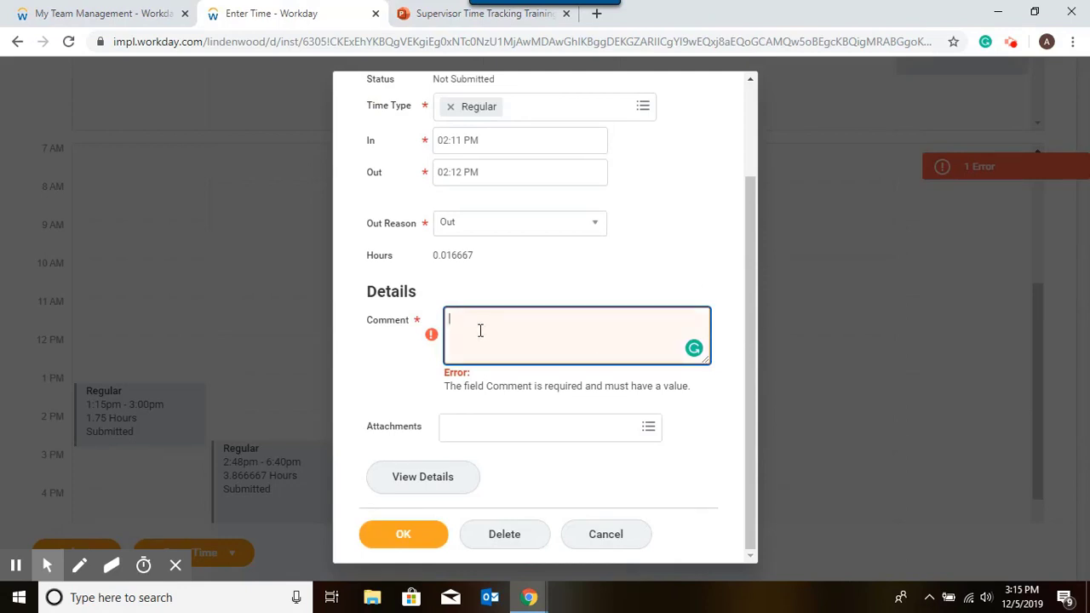
type("Andres clocking in/out multiple times.")
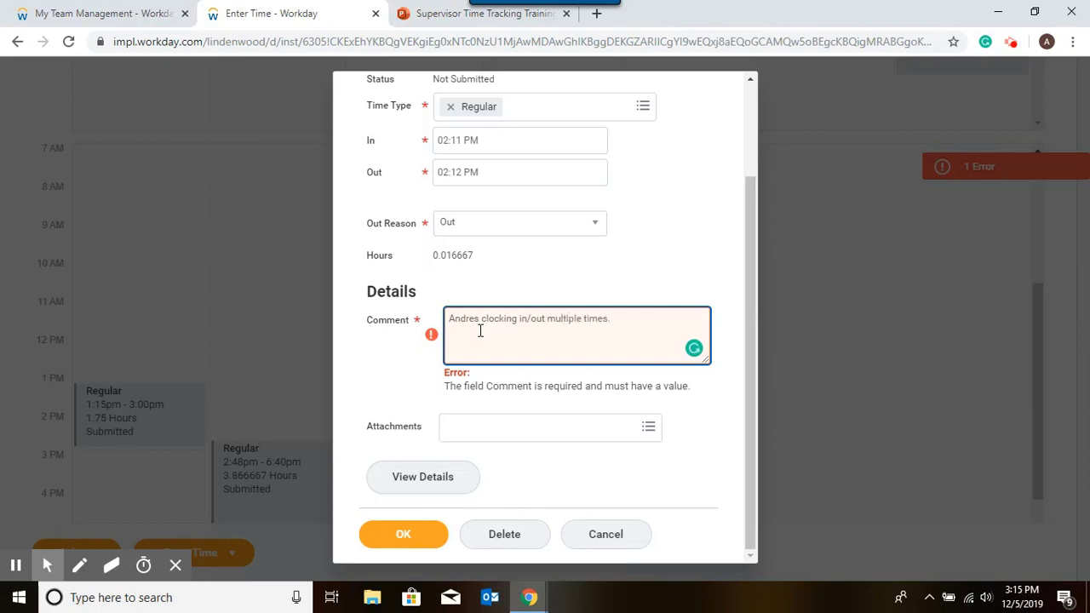
left_click(518, 534)
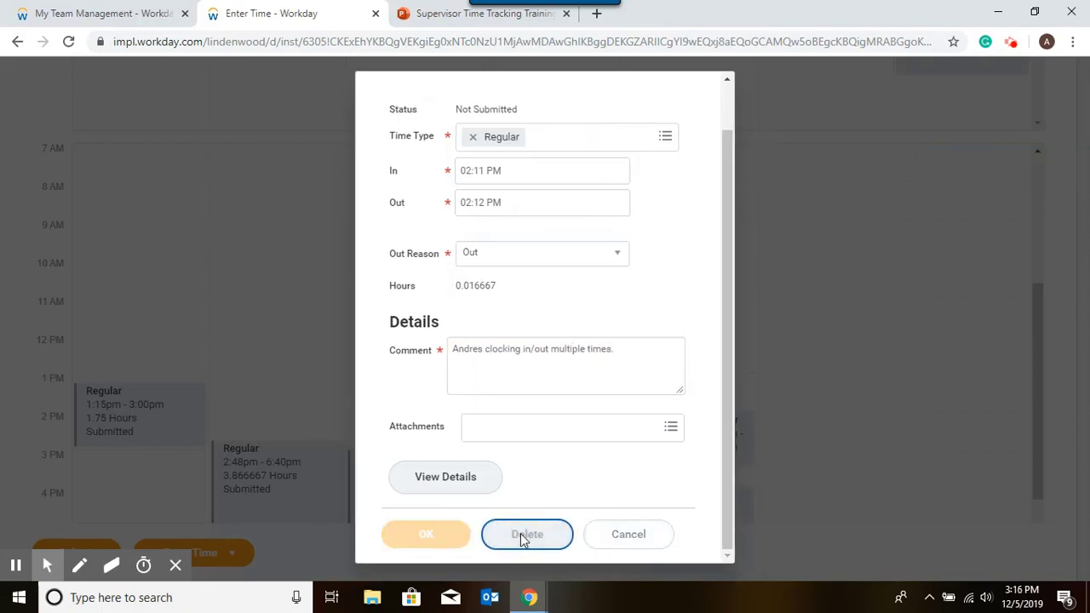
left_click(430, 383)
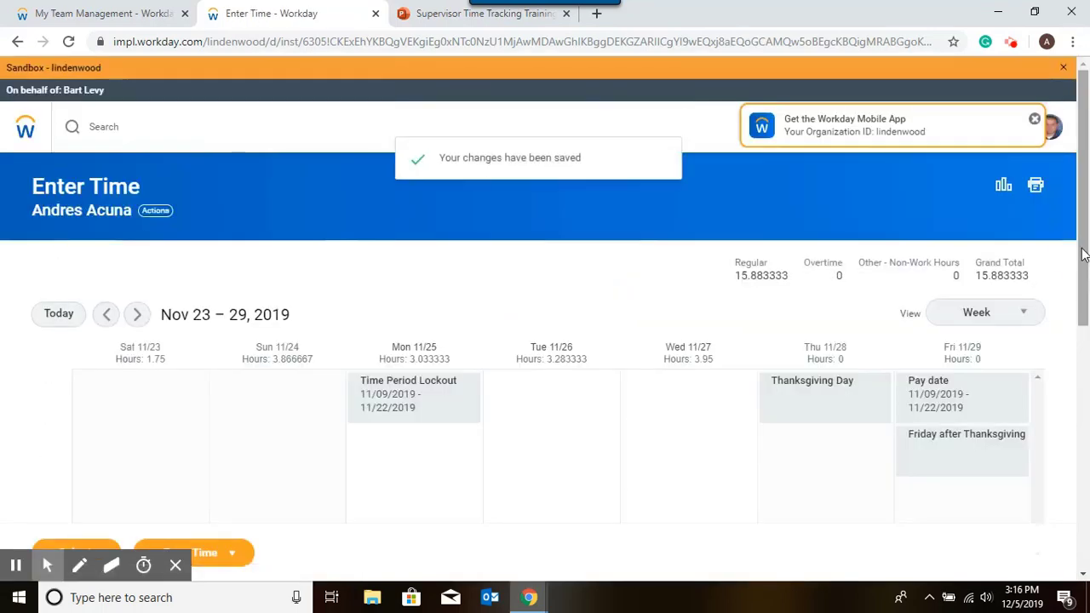
Check the remaining Wednesday 11/27 time blocks and show the previous week, Nov 16 – 22, 2019.
left_click_drag(1081, 254, 1077, 400)
scroll(730, 352, "down", 3)
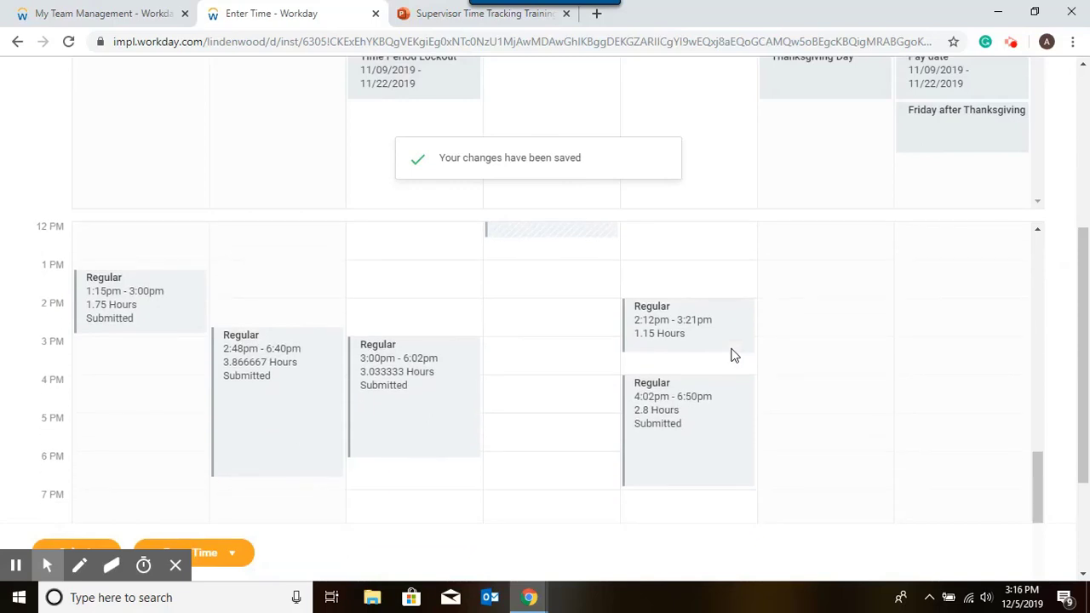
scroll(730, 352, "up", 1)
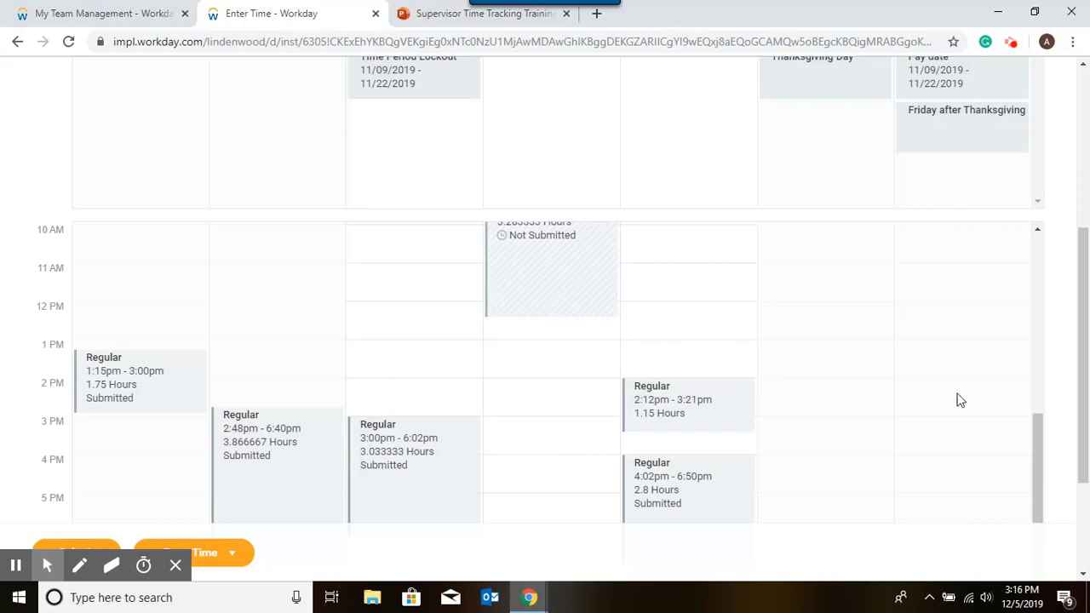
scroll(1084, 436, "up", 5)
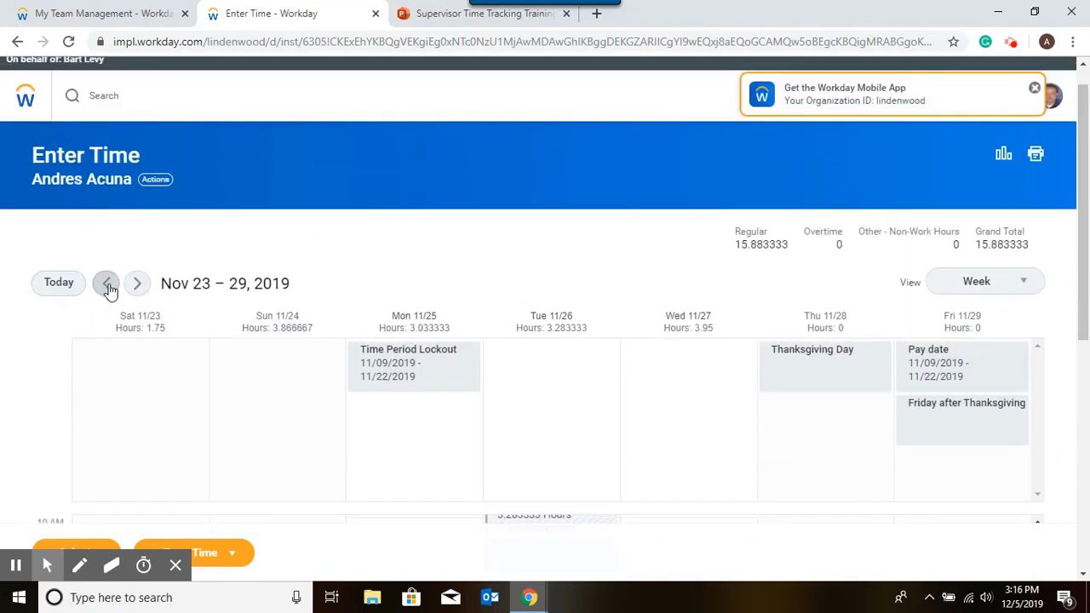
left_click(108, 288)
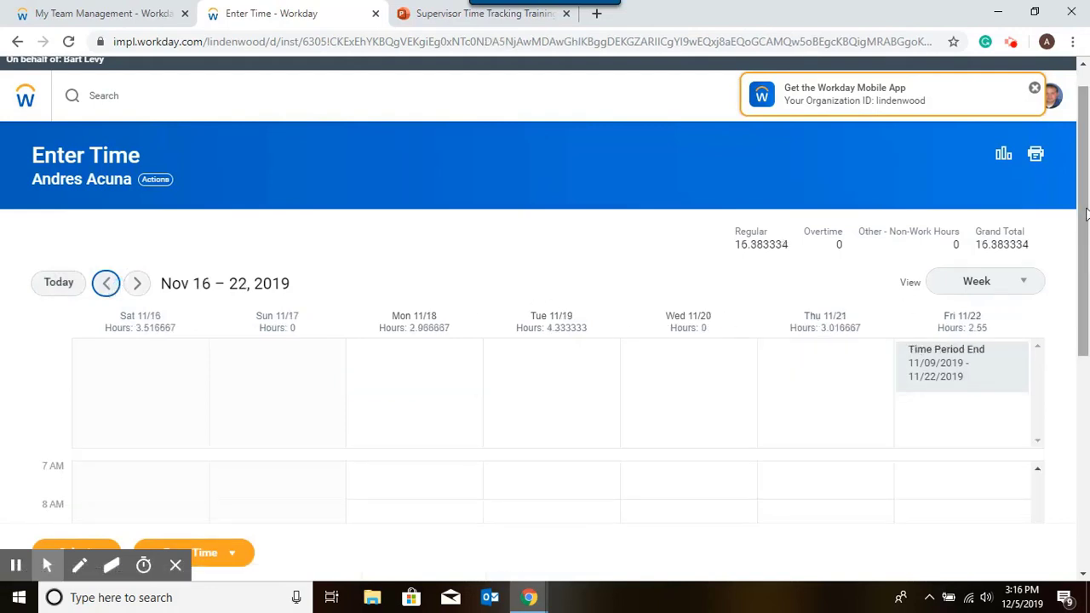
Add a Regular time block on 11/20/2019 from 09:00 AM to 12:00 PM, commenting the worker's first name and "forgot to record his time.".
left_click_drag(1084, 201, 1087, 414)
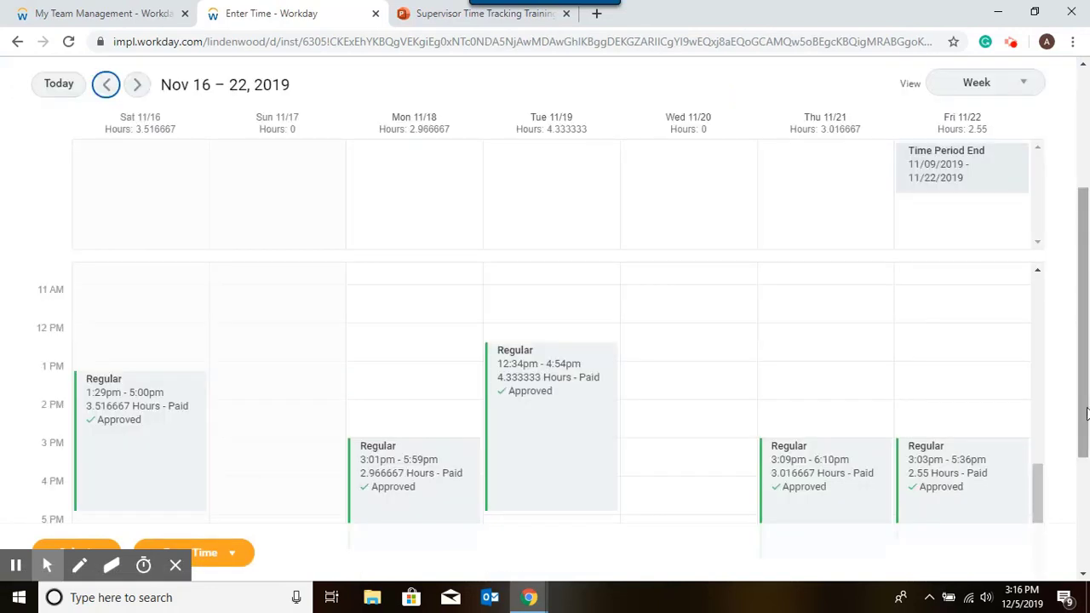
left_click(674, 344)
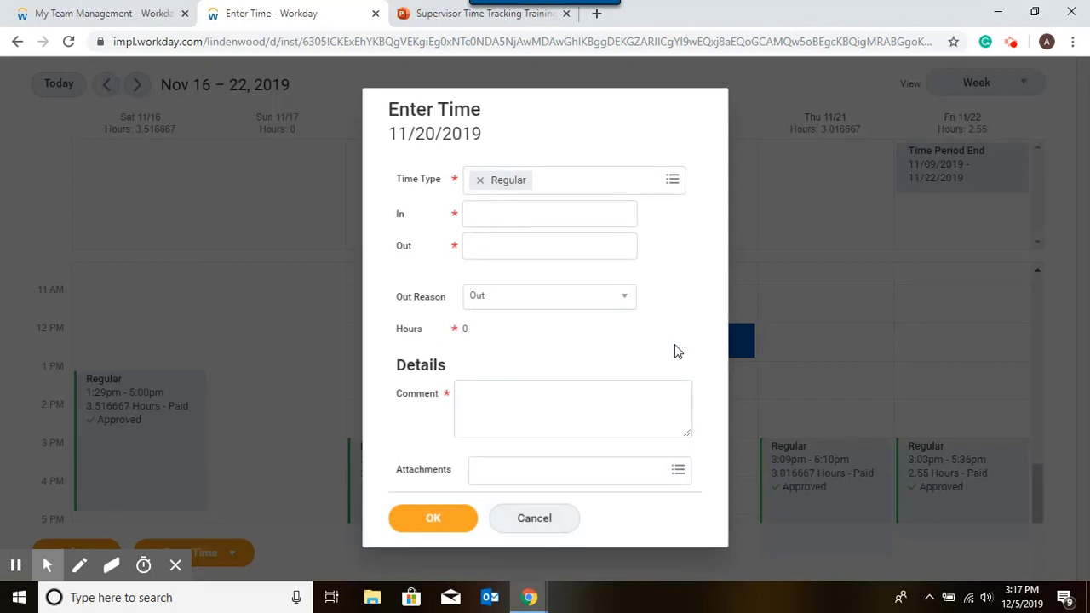
left_click(516, 213)
type("9:00 am")
key("Tab")
type("12:00 PM")
left_click(489, 403)
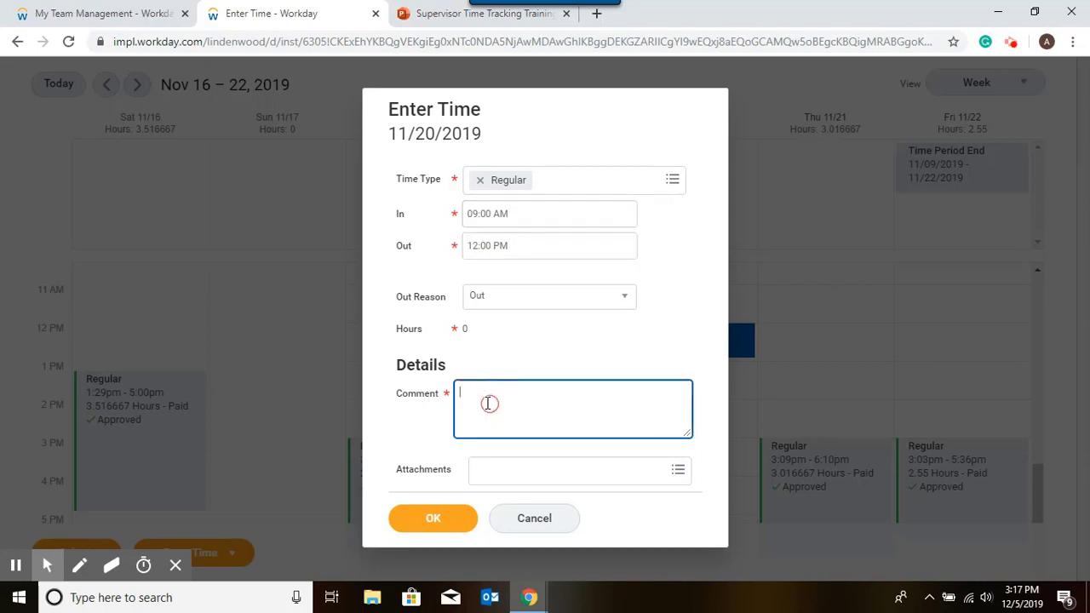
type("Andres forgot to record his time.")
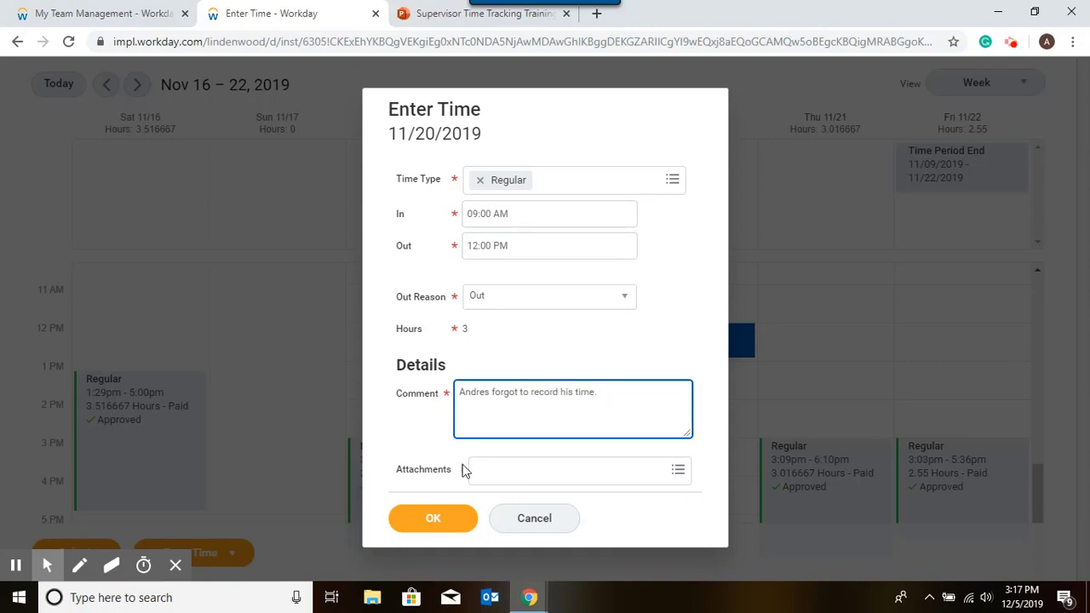
left_click(443, 521)
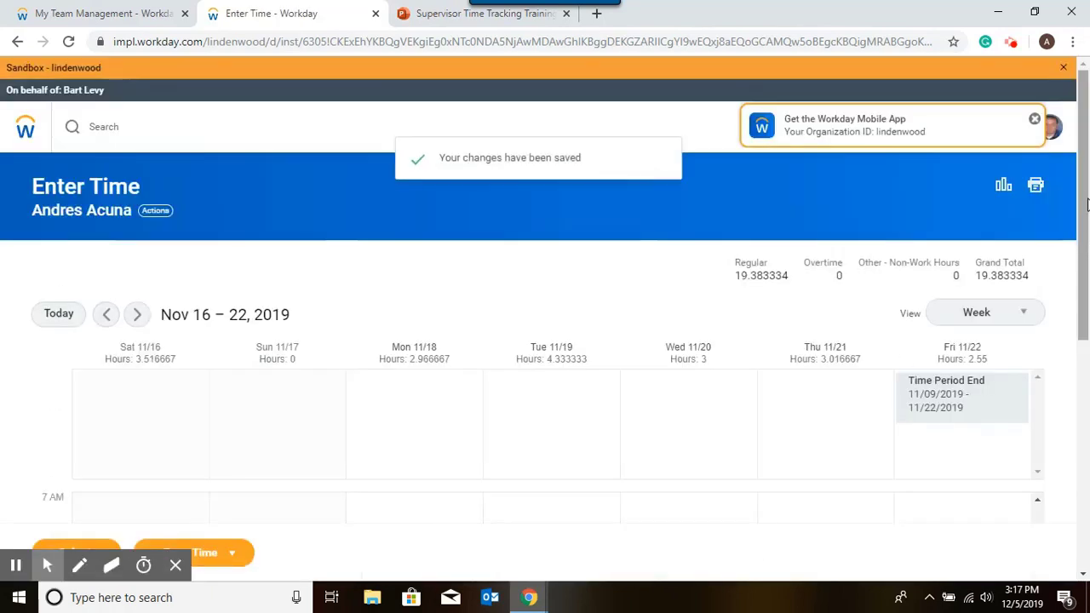
Review the Nov 16 – 22 calendar, including the submission status of the new Wednesday 11/20 block and the week's hour totals.
left_click_drag(1083, 205, 1083, 355)
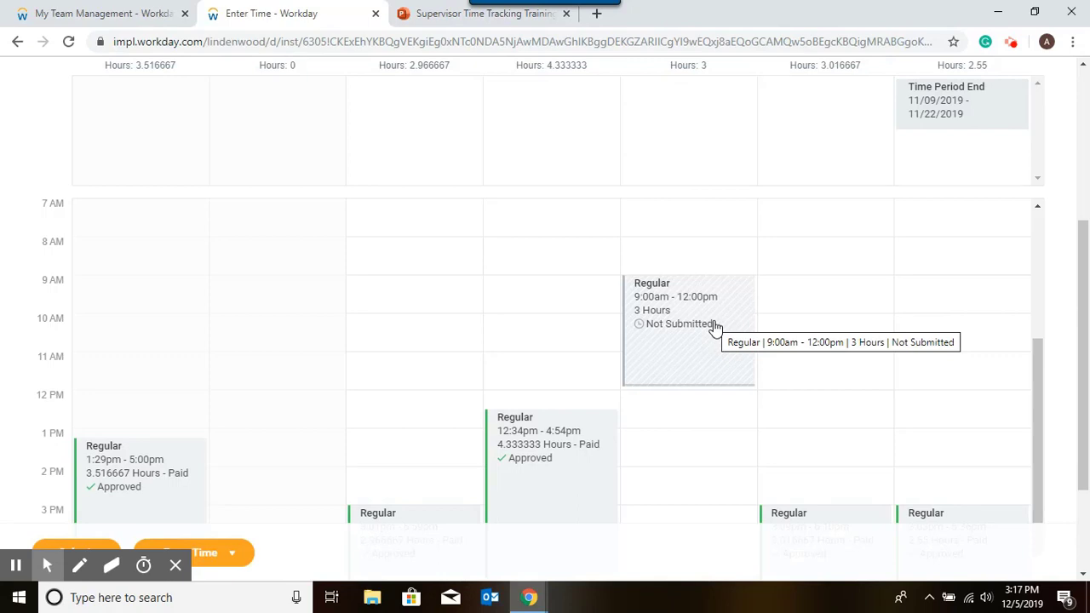
left_click_drag(1087, 277, 1088, 299)
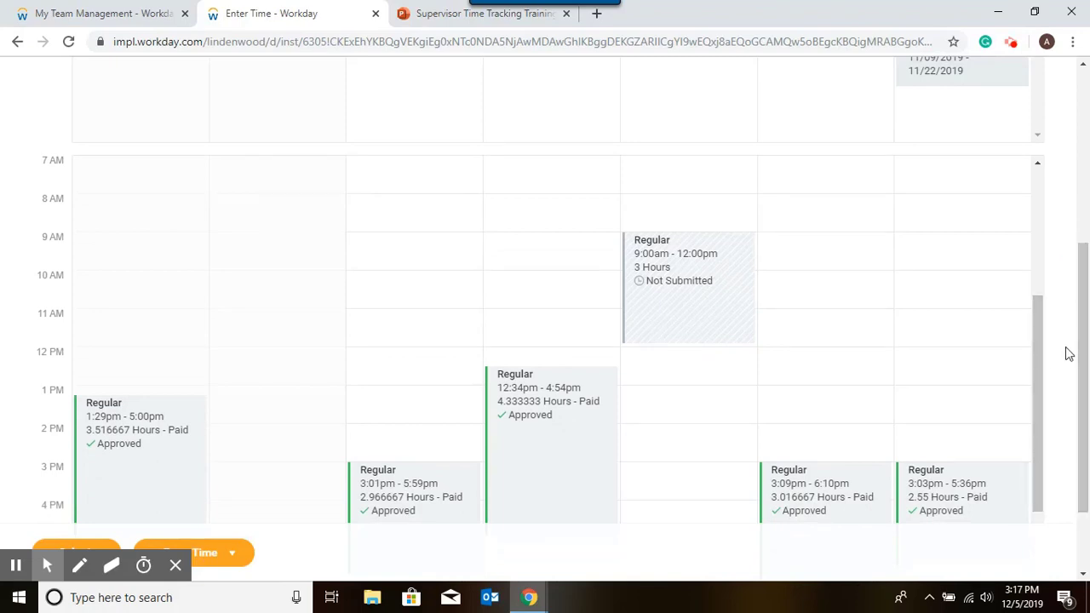
left_click_drag(1087, 348, 1087, 183)
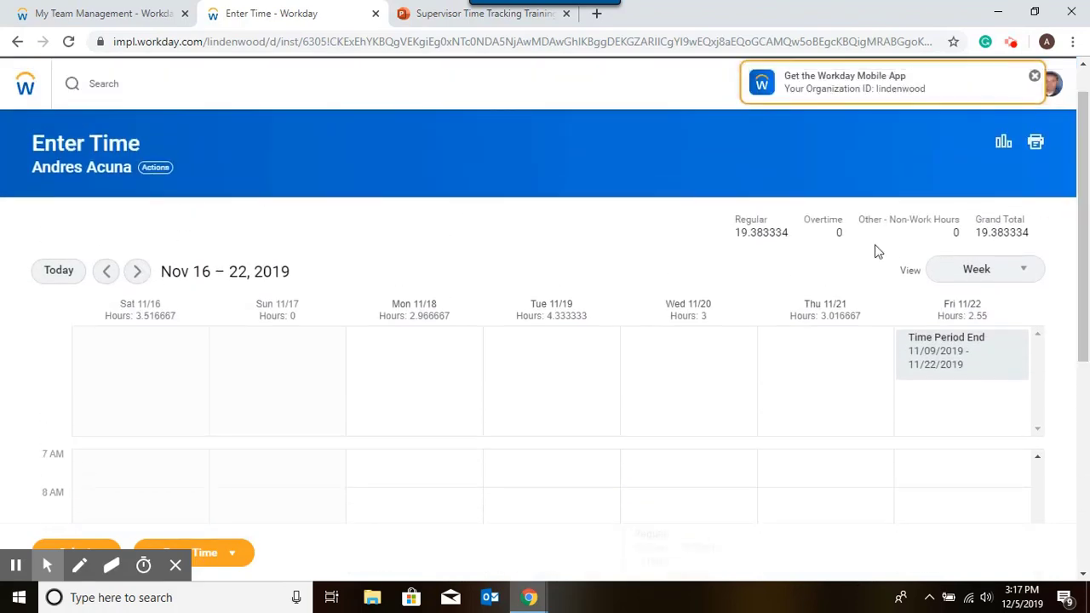
Open the worker's Add Time Clock Event form, look at the available event types, and cancel without adding an event.
left_click(156, 168)
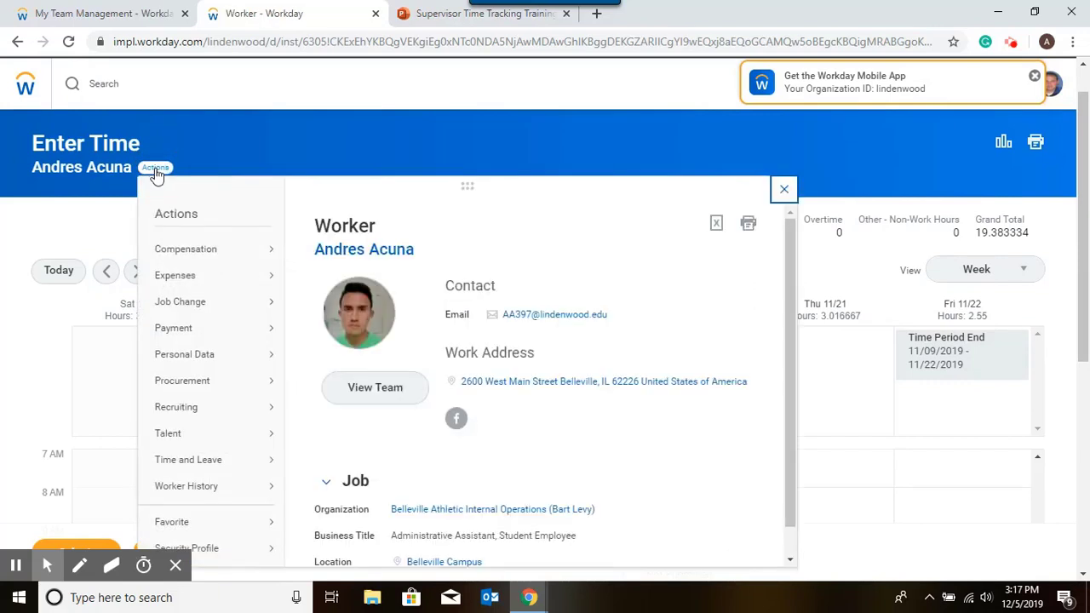
mouse_move(176, 468)
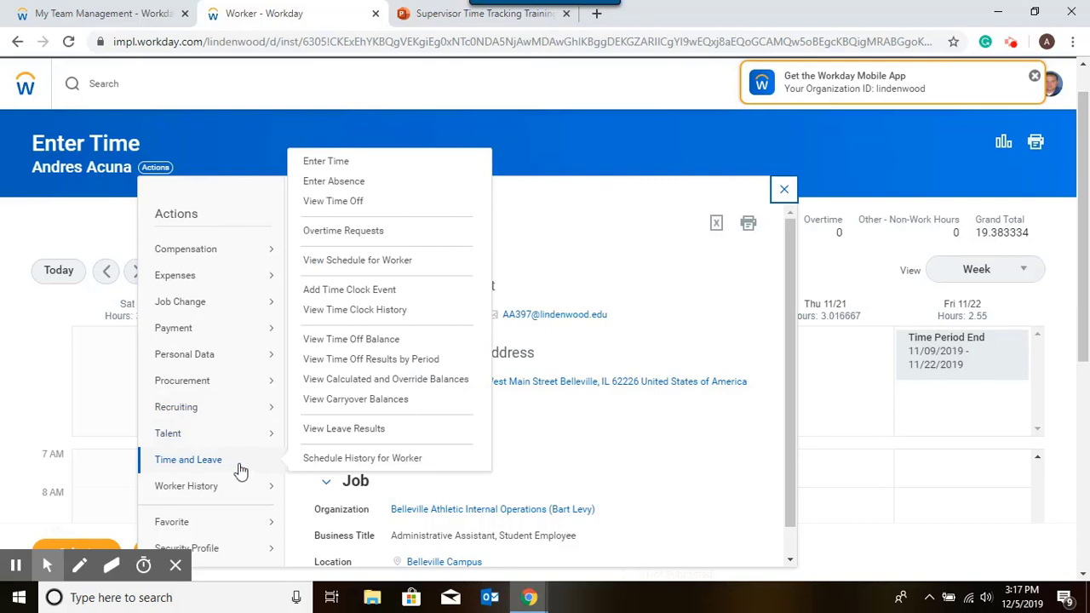
left_click(349, 291)
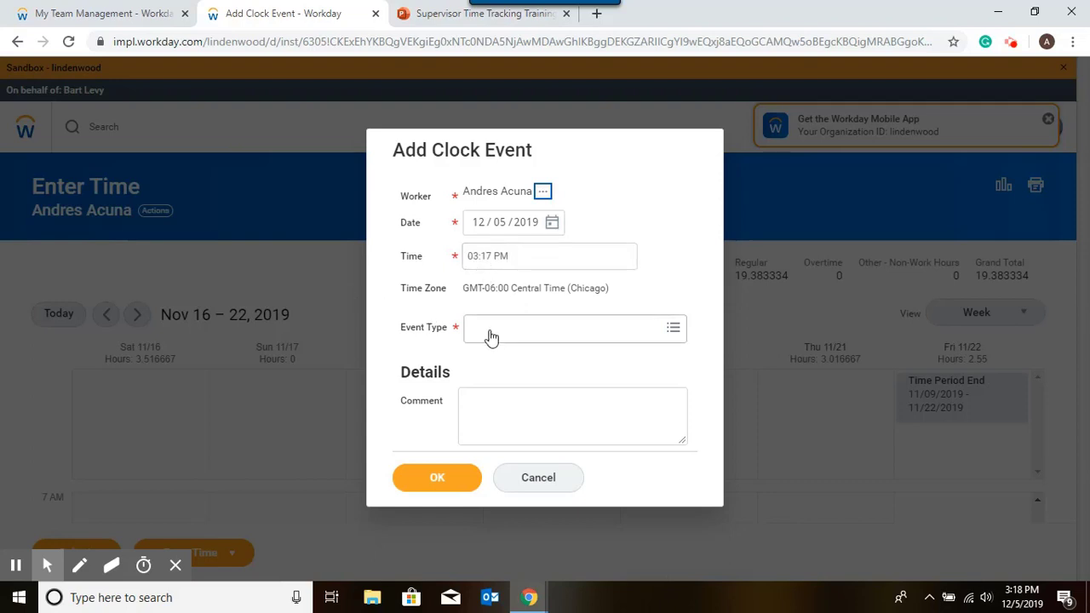
left_click(672, 329)
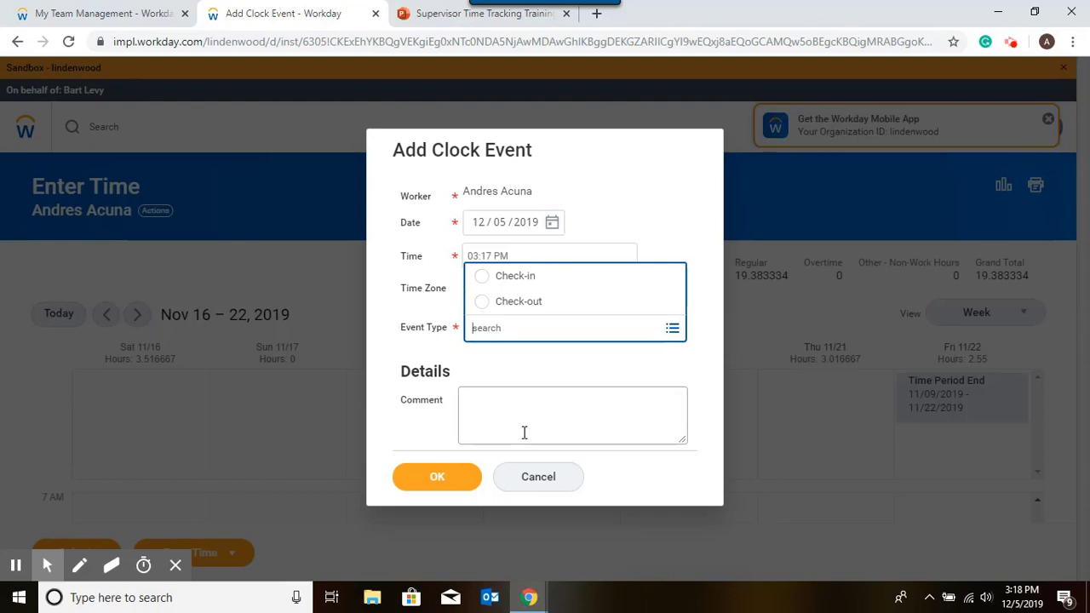
left_click(531, 479)
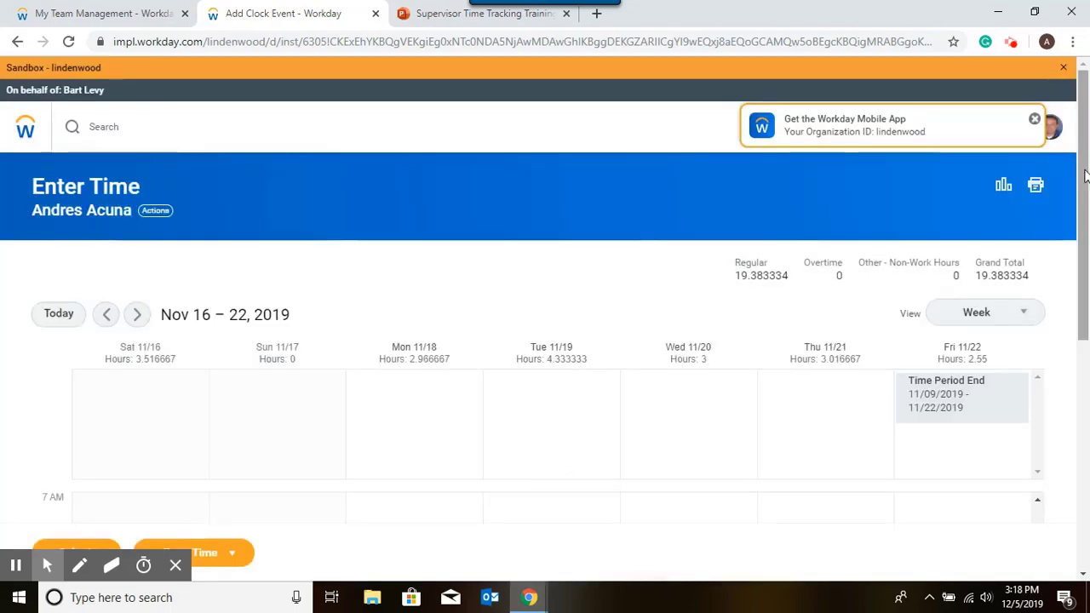
Submit the worker's time for November 9 – 22, 2019, commenting the worker's first name and "is out sick".
left_click_drag(1085, 175, 1085, 222)
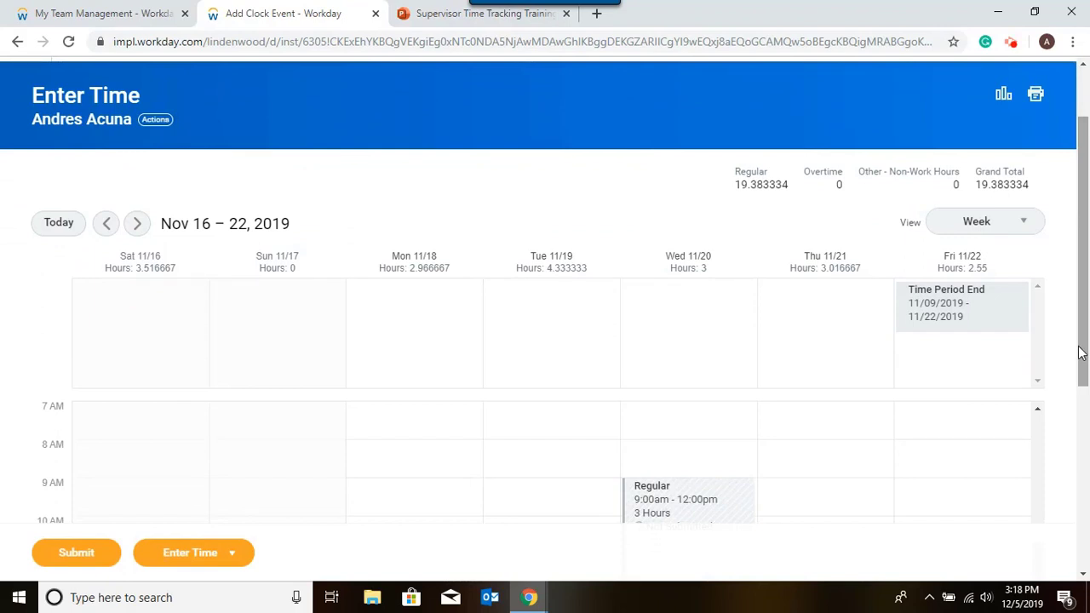
left_click(77, 555)
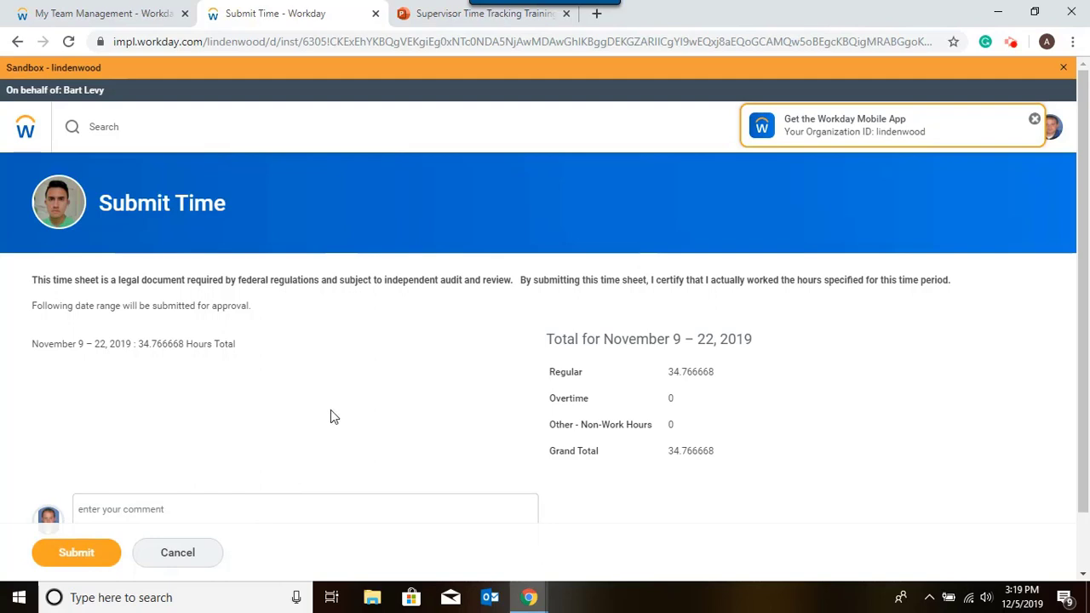
scroll(332, 417, "down", 1)
scroll(332, 416, "down", 1)
left_click(168, 439)
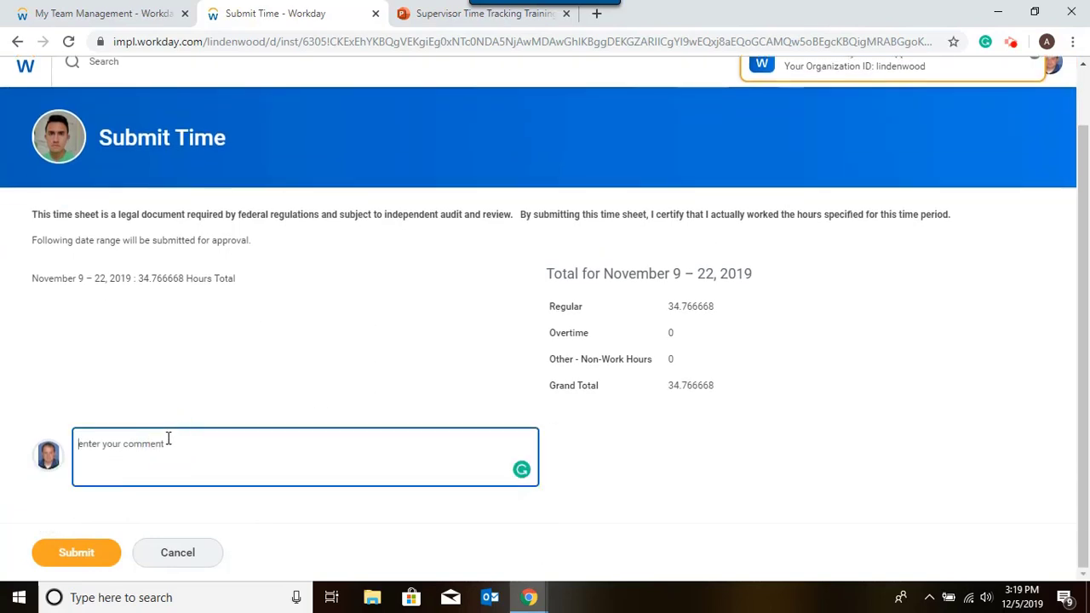
type("Andres is out sick")
left_click(72, 554)
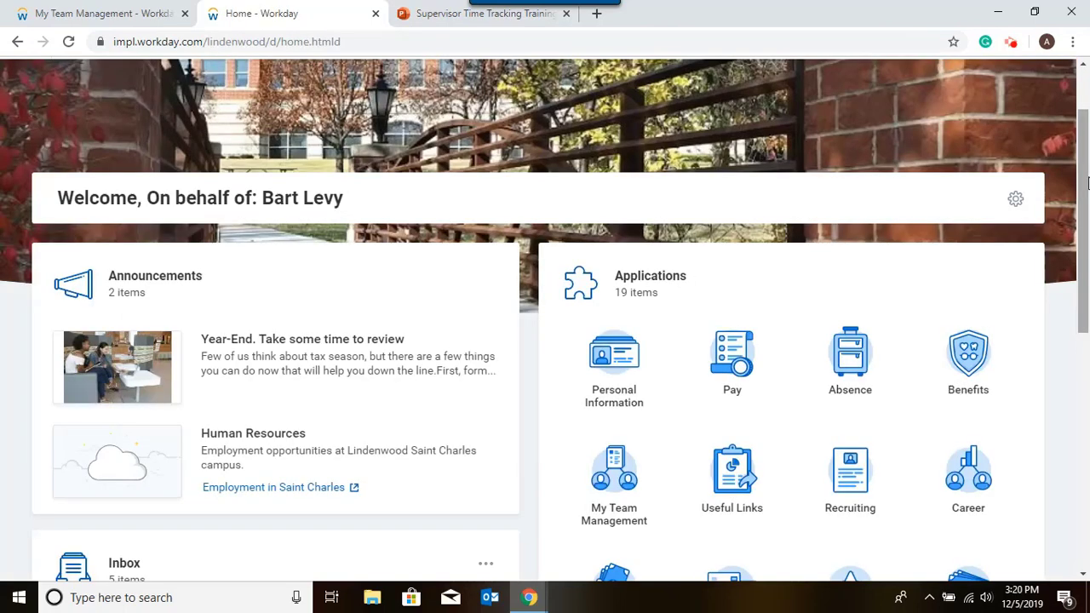
Open the Workday inbox, check the daily totals and entries of the 16.2-hour time entry for 11/23/2019 to 12/06/2019, and approve it.
left_click_drag(1086, 183, 1086, 295)
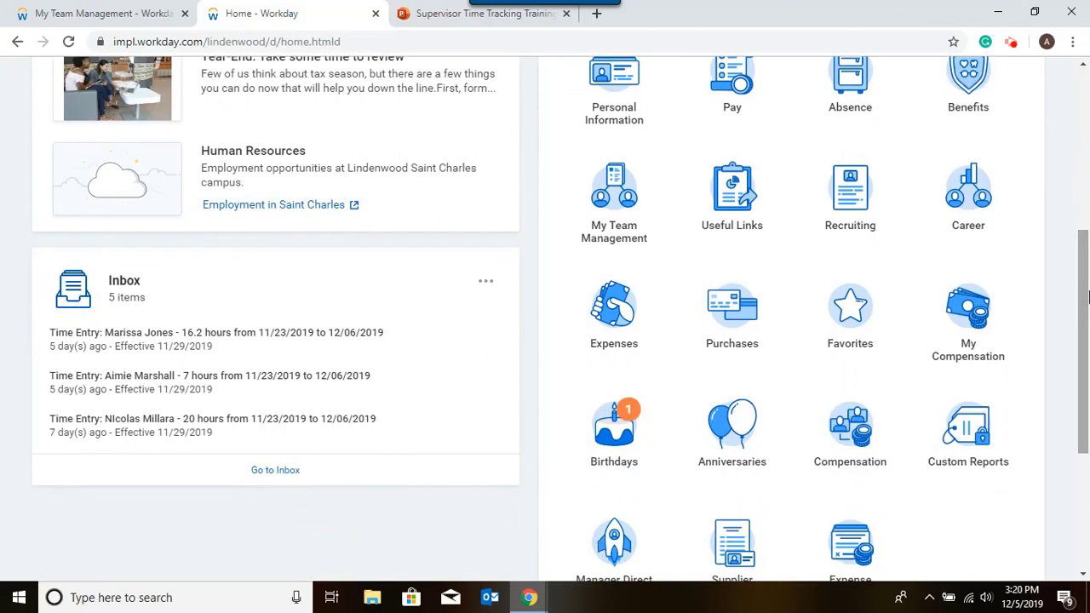
left_click(271, 471)
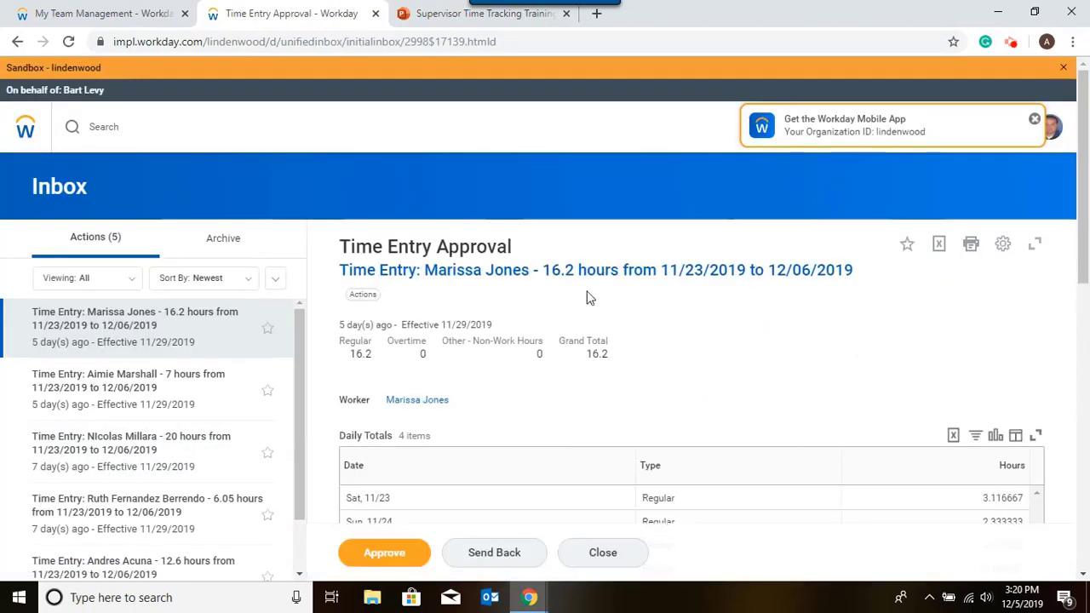
left_click_drag(1083, 126, 1084, 174)
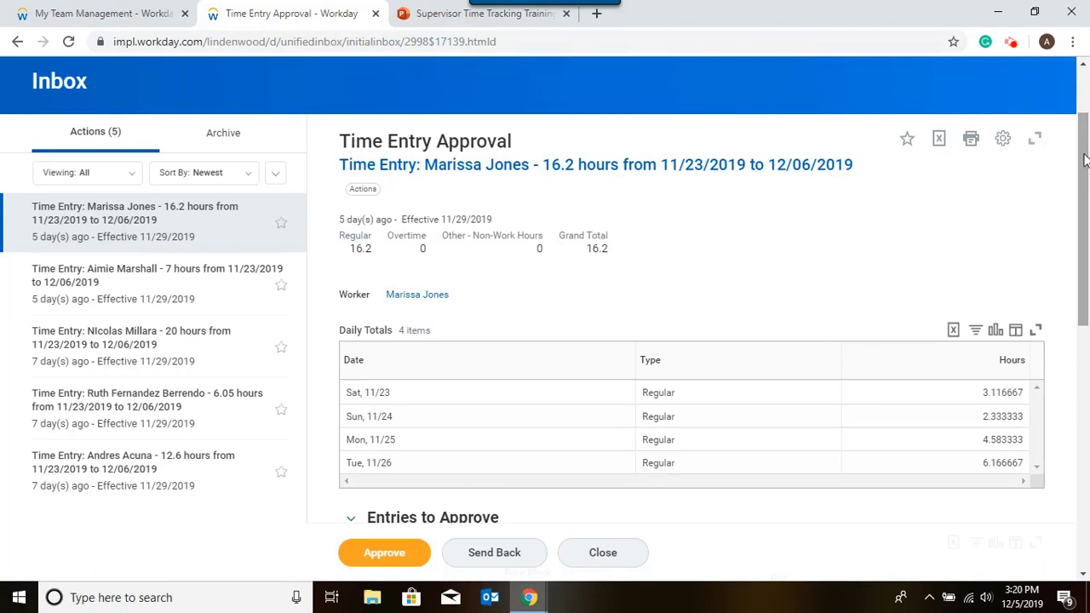
left_click_drag(1085, 160, 1079, 175)
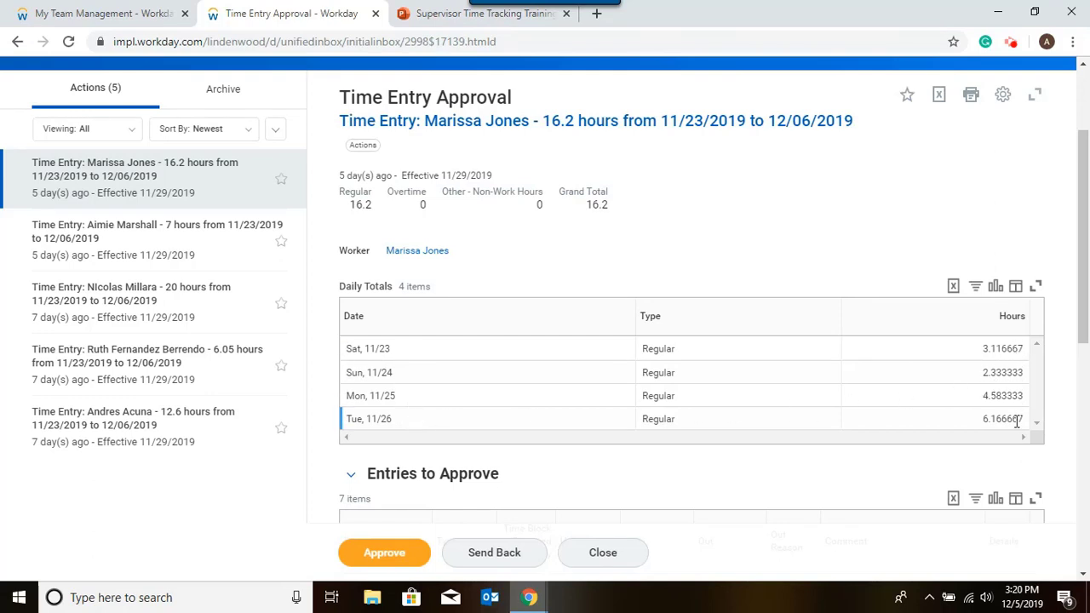
left_click_drag(1084, 215, 1085, 370)
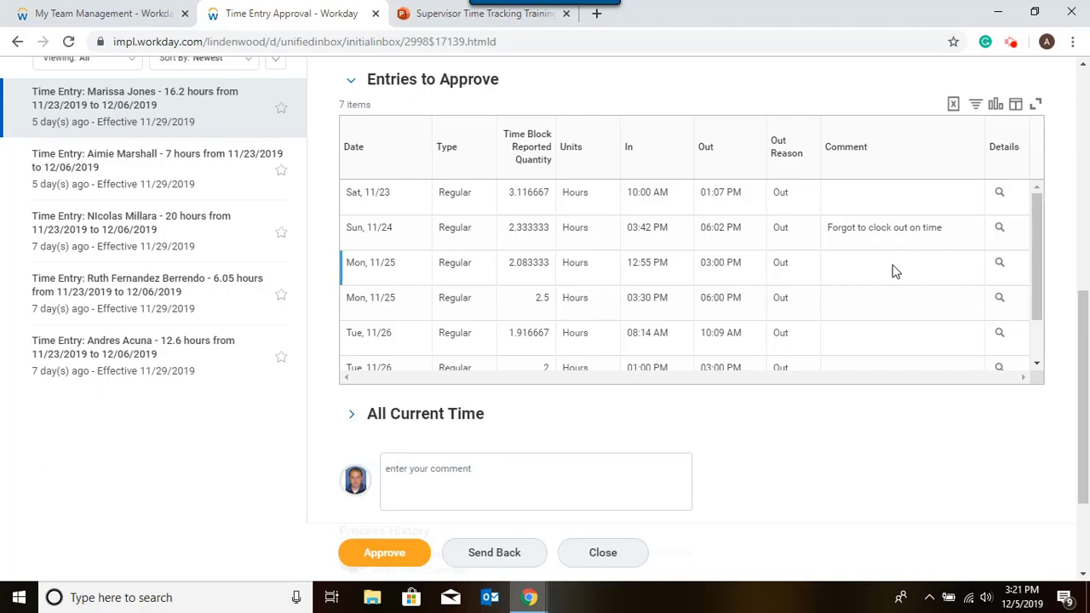
left_click(383, 556)
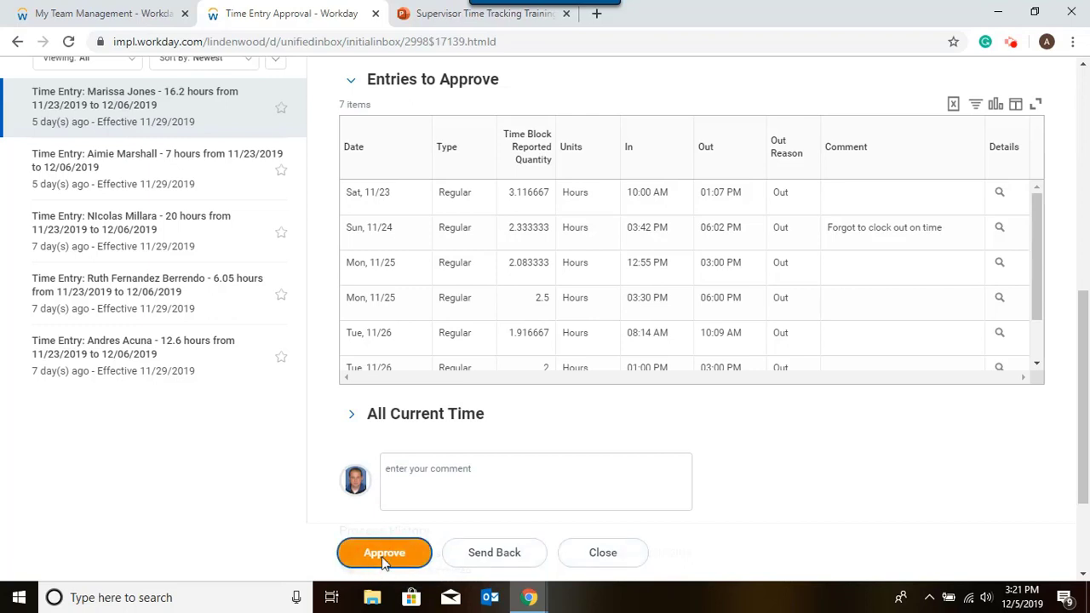